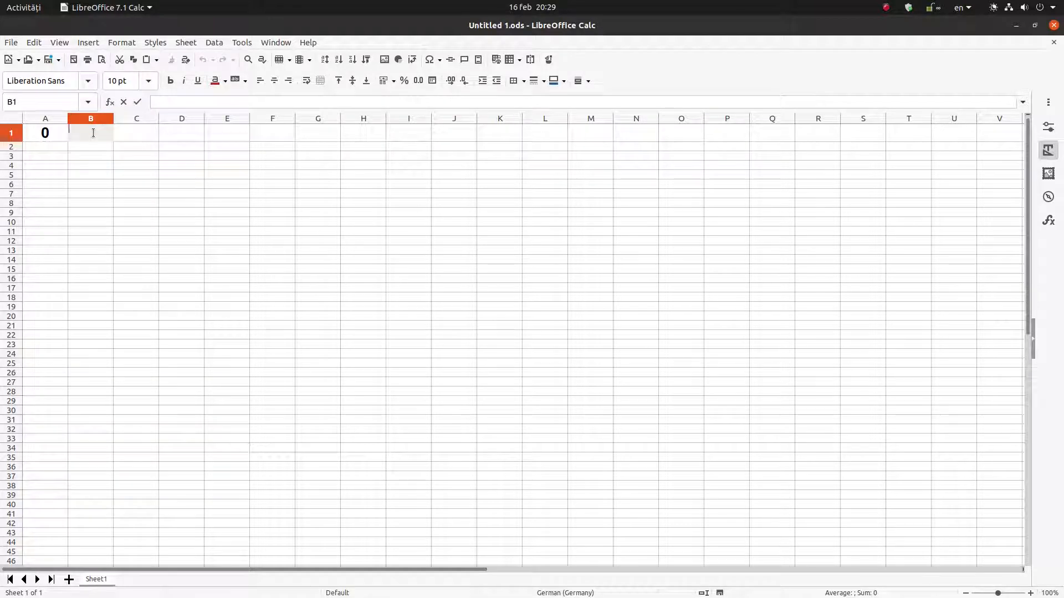
# Enter "here is some text." in cell B1 and copy the sentence
pyautogui.write('here is some text')
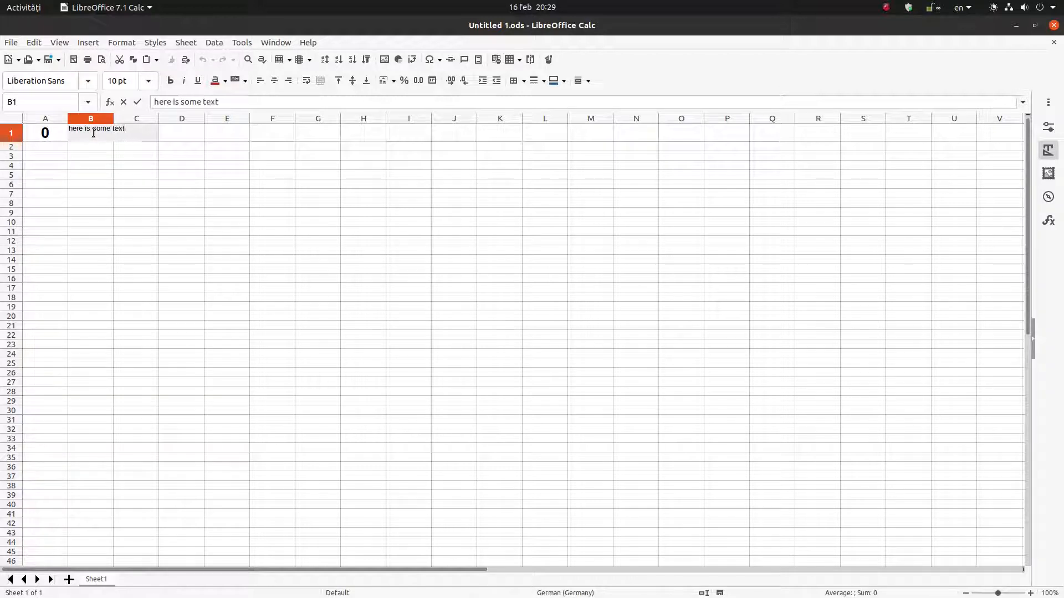
pyautogui.hotkey('ctrl', 'a')
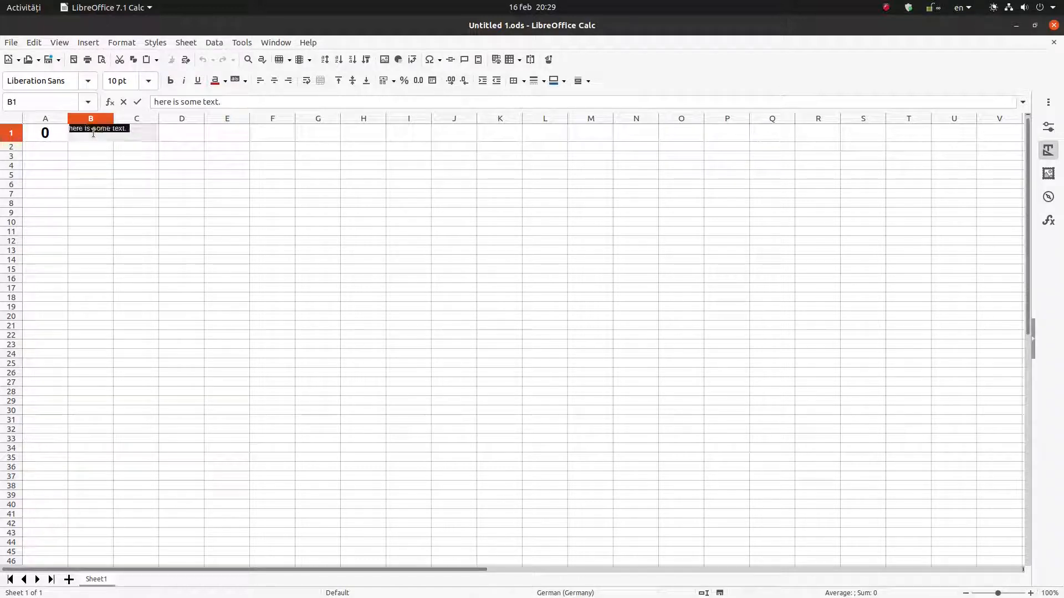
pyautogui.press('Return')
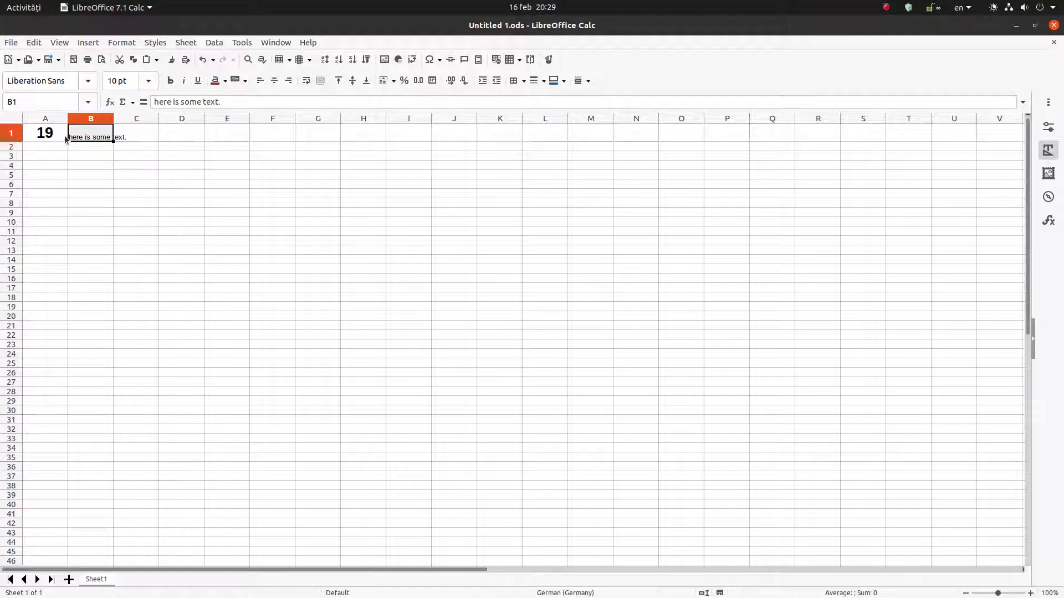
# Extend the text in cell B1 to twelve repetitions of "here is some text." on one line
pyautogui.click(277, 102)
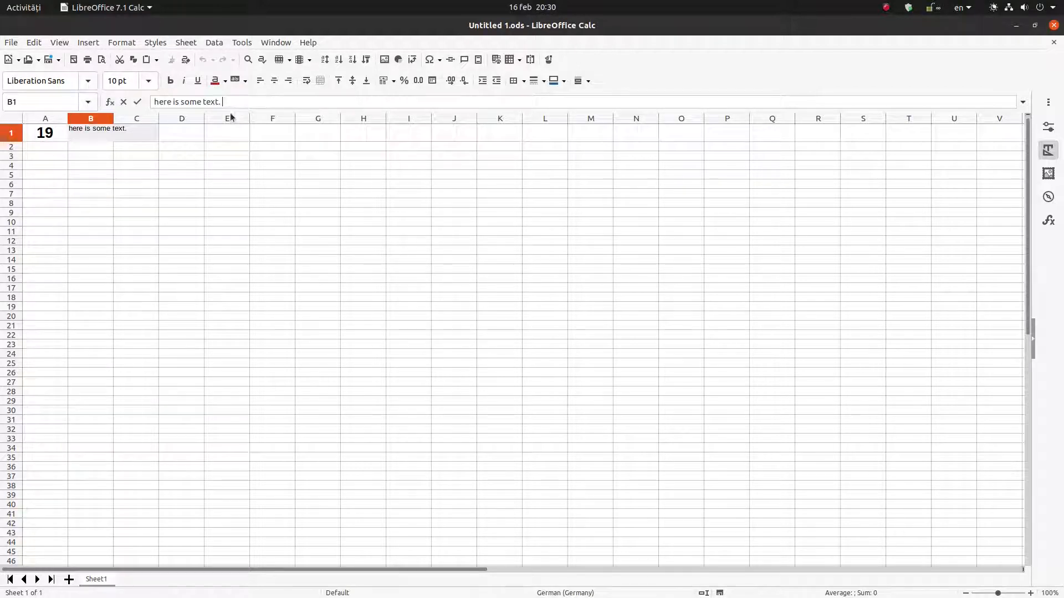
pyautogui.write('here is some text. here is some text. here is some text. here is some text. here is some text. here is some text. here is some text. here is some text. here is some text. here is some text. here is some text.')
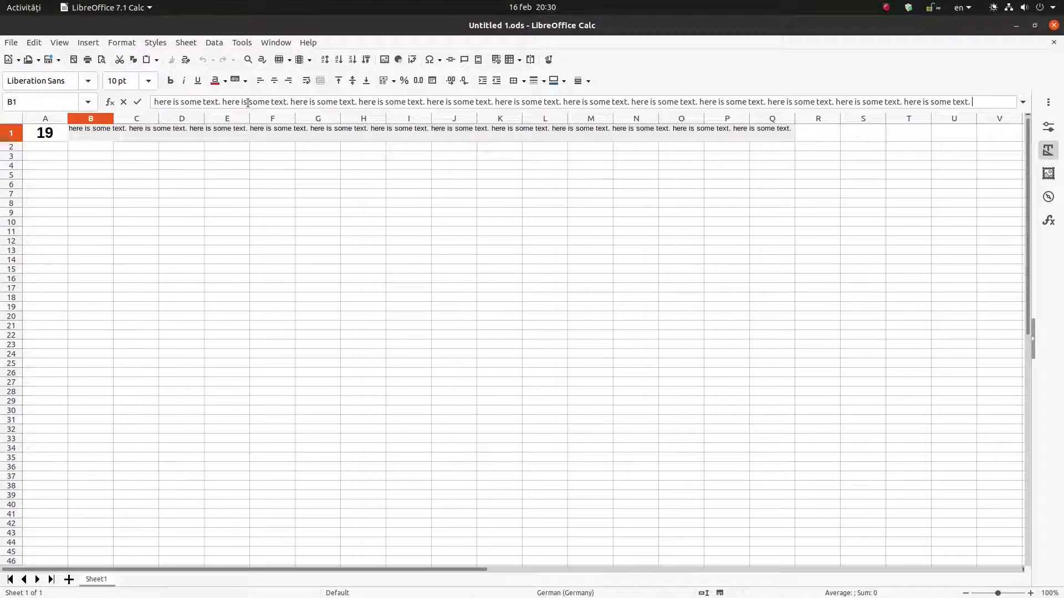
pyautogui.press('Return')
pyautogui.press('Up')
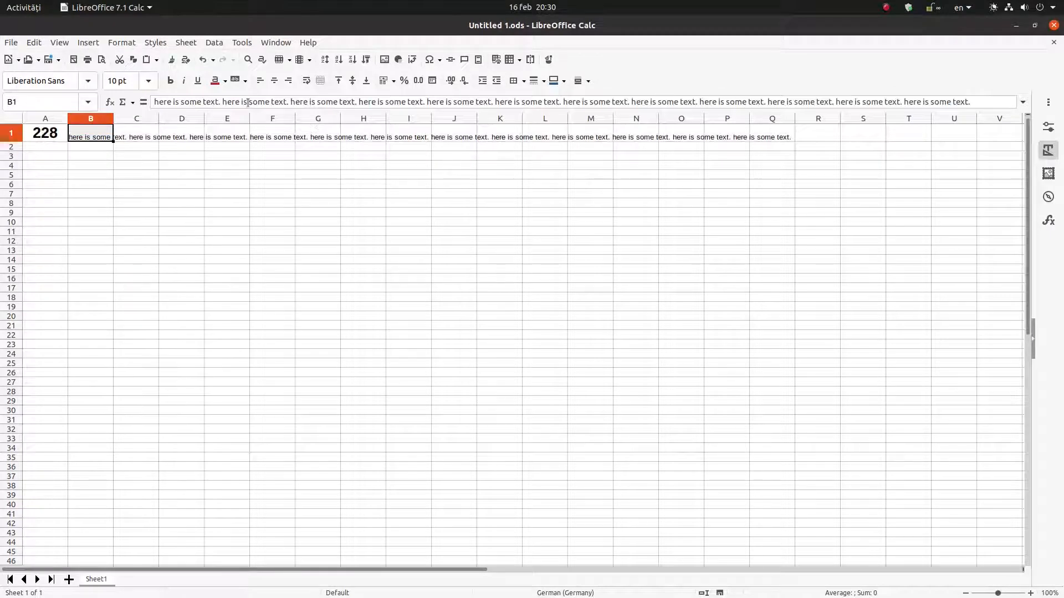
# Widen column B to about the width of fourteen default columns and turn on text wrapping for cell B1
pyautogui.moveTo(113, 118); pyautogui.dragTo(708, 118)
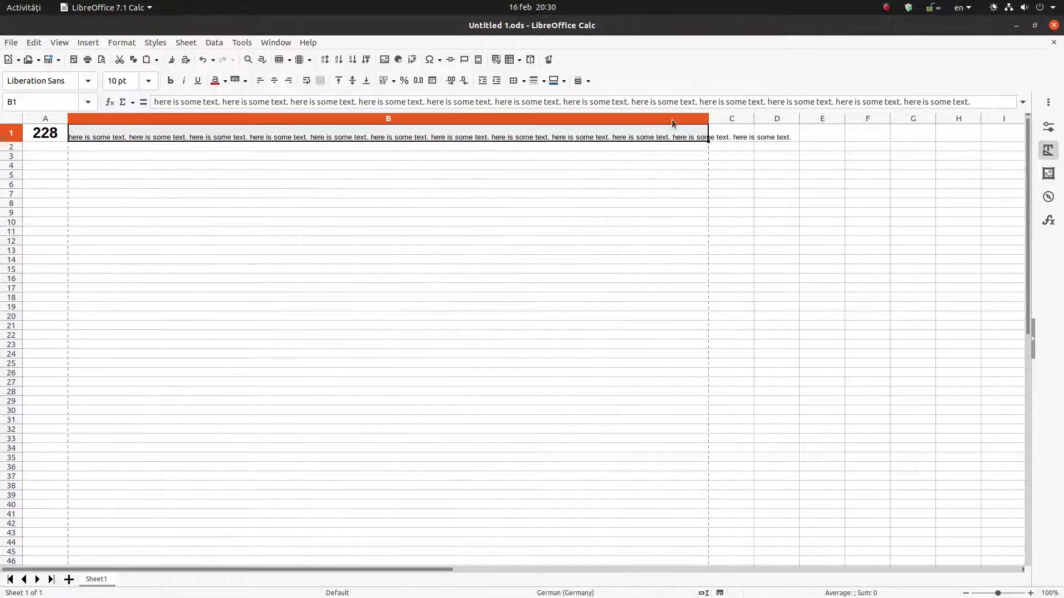
pyautogui.click(304, 84)
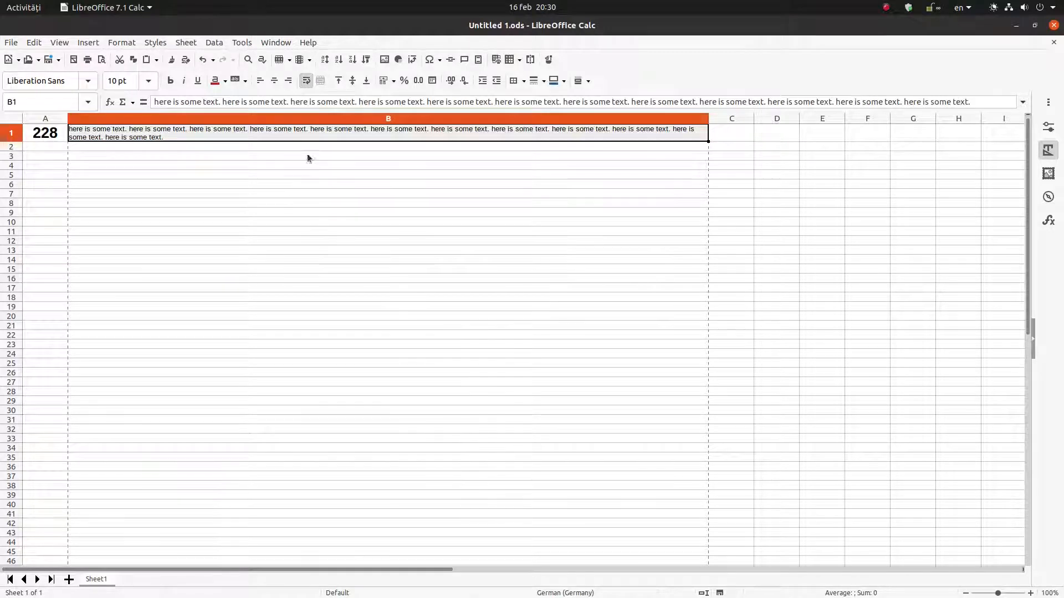
# Copy the full text of cell B1 and paste it repeatedly inside the cell until it holds twenty copies of the block
pyautogui.tripleClick(257, 139)
pyautogui.click(253, 141)
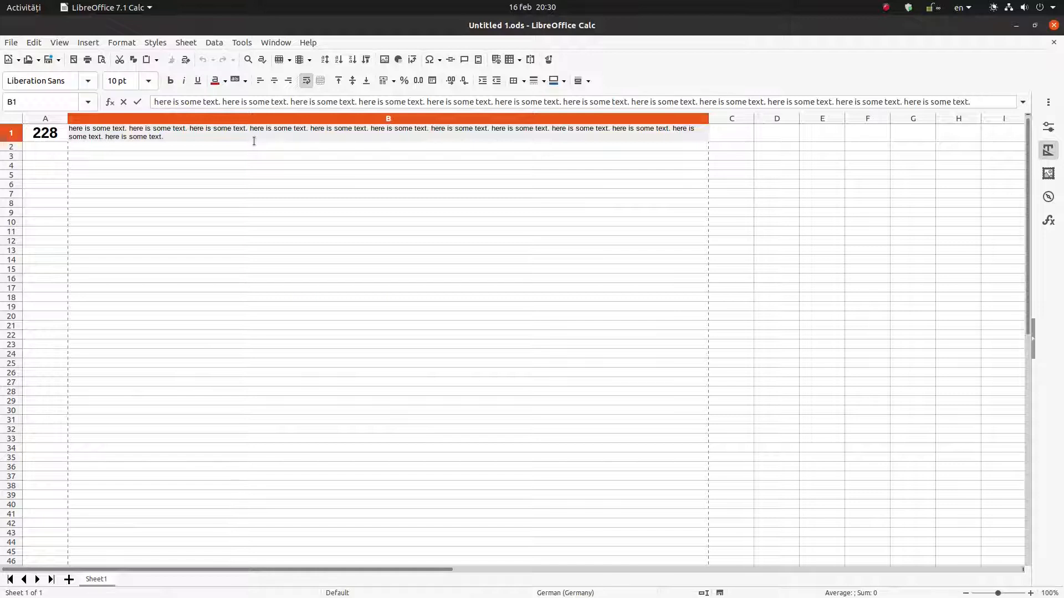
pyautogui.tripleClick(254, 140)
pyautogui.hotkey('ctrl', 'c')
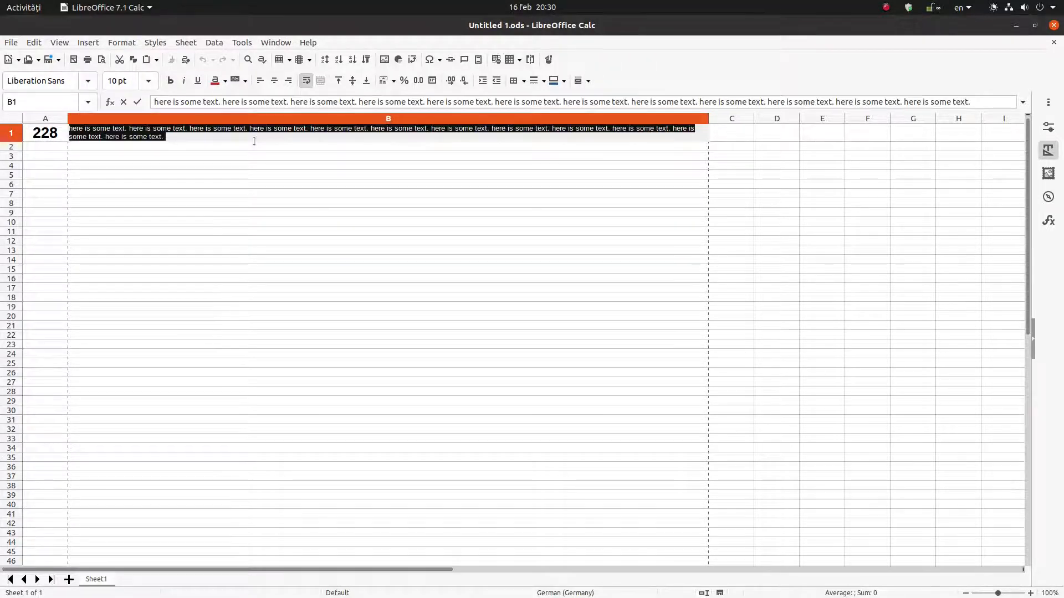
pyautogui.click(254, 141)
pyautogui.hotkey('ctrl', 'v')
pyautogui.hotkey('ctrl', 'v')
pyautogui.hotkey('ctrl', 'v')
pyautogui.hotkey('ctrl', 'v')
pyautogui.hotkey('ctrl', 'v')
pyautogui.hotkey('ctrl', 'v')
pyautogui.hotkey('ctrl', 'v')
pyautogui.hotkey('ctrl', 'v')
pyautogui.hotkey('ctrl', 'v')
pyautogui.hotkey('ctrl', 'v')
pyautogui.hotkey('ctrl', 'v')
pyautogui.hotkey('ctrl', 'v')
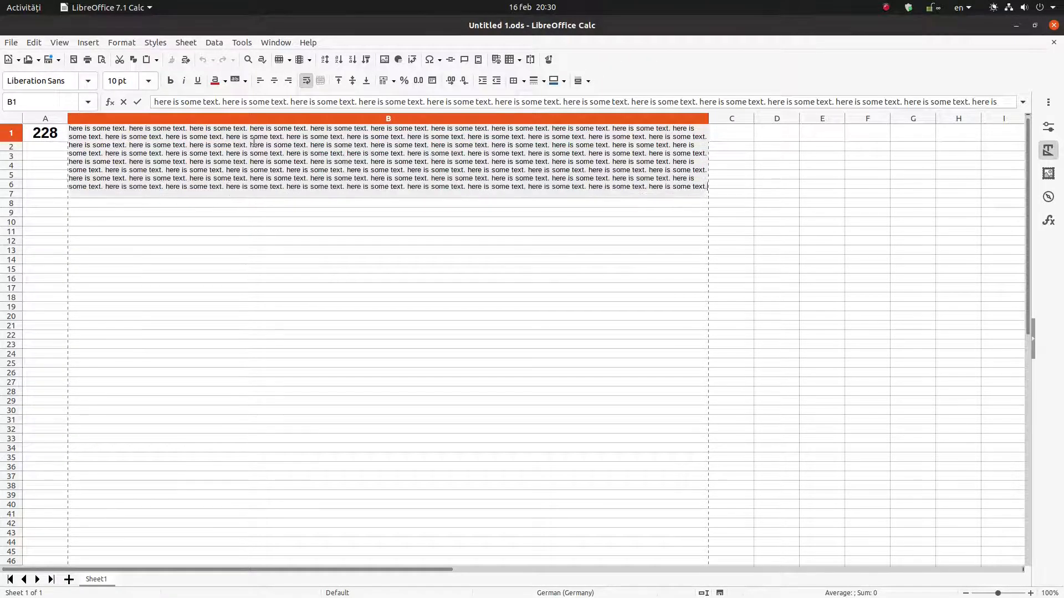
pyautogui.hotkey('ctrl', 'v')
pyautogui.hotkey('ctrl', 'v')
pyautogui.hotkey('ctrl', 'v')
pyautogui.hotkey('ctrl', 'v')
pyautogui.hotkey('ctrl', 'v')
pyautogui.hotkey('ctrl', 'v')
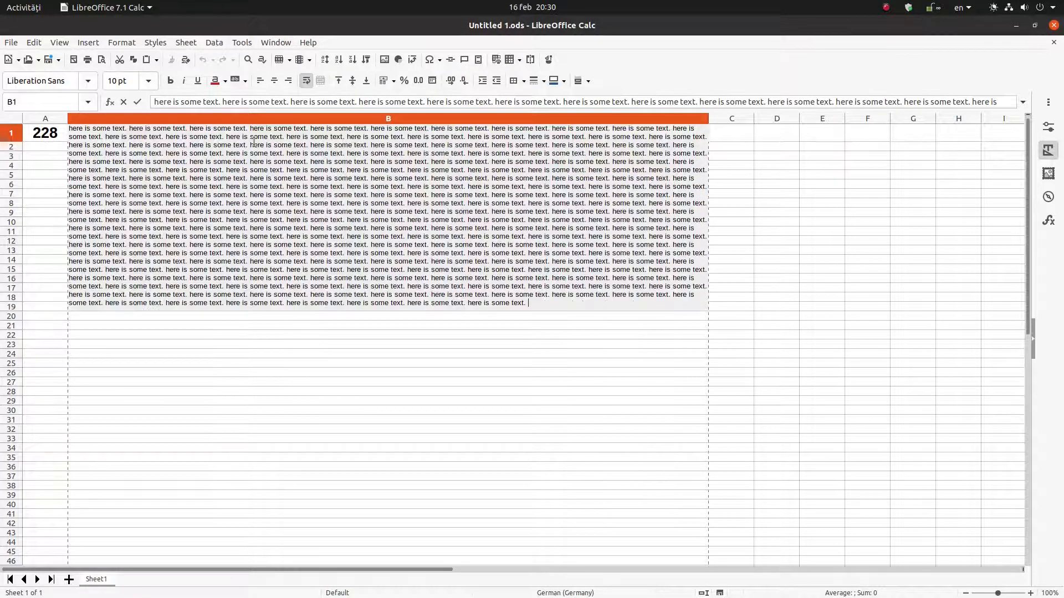
pyautogui.press('Return')
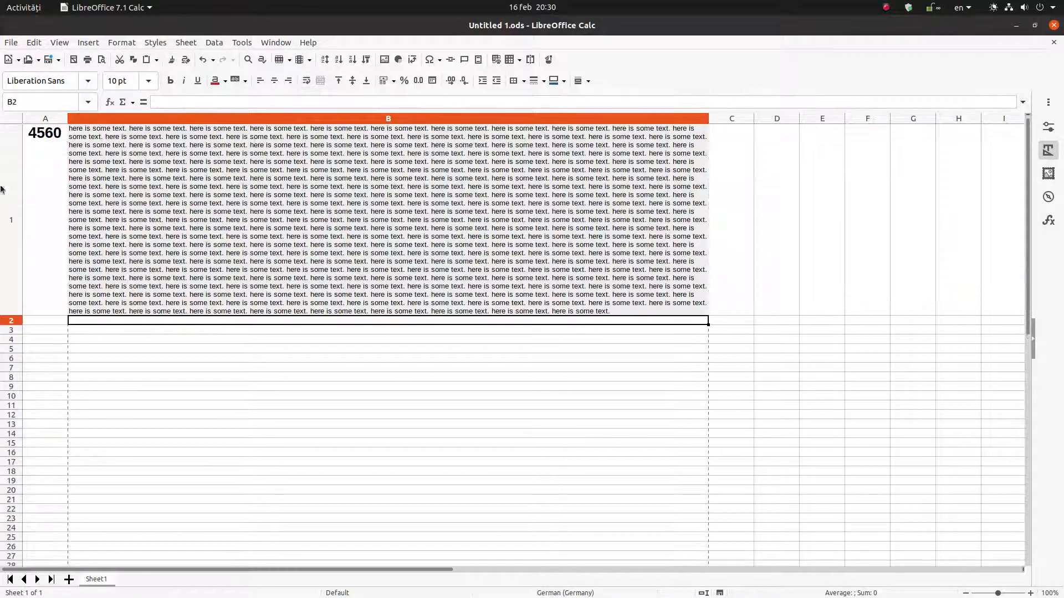
# Expand the formula input line for cell B1 and append five more copies of the copied block at the end of the text
pyautogui.click(156, 180)
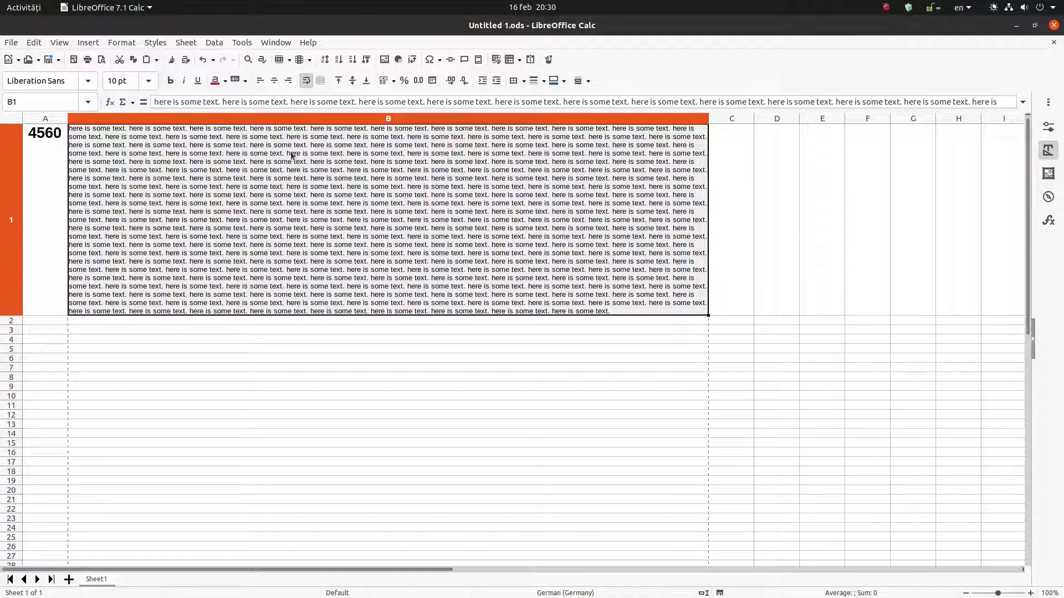
pyautogui.click(1023, 103)
pyautogui.scroll(-2, 948, 136)
pyautogui.scroll(-5, 949, 135)
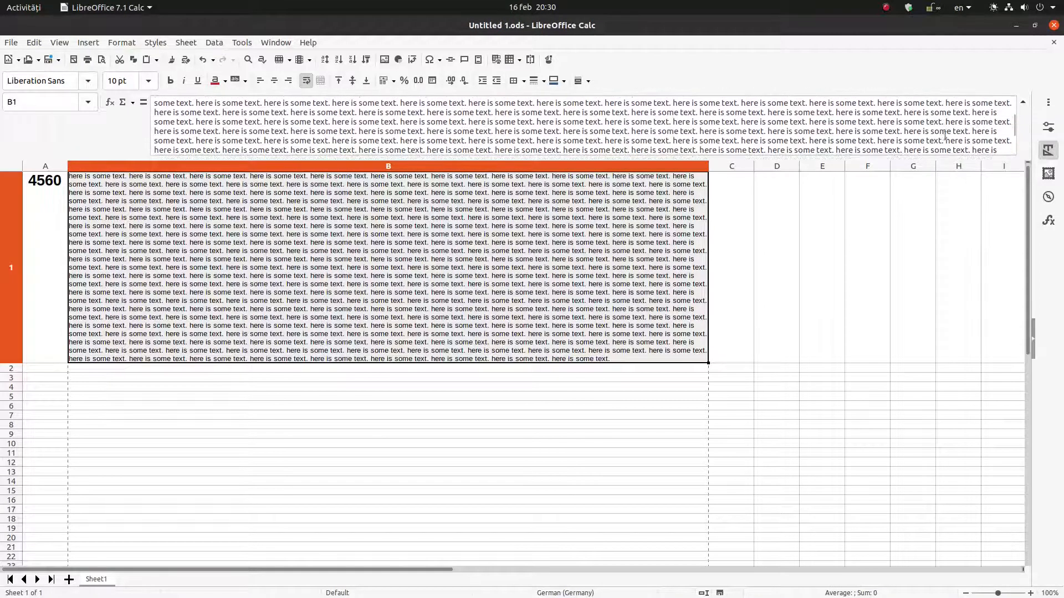
pyautogui.click(352, 151)
pyautogui.hotkey('ctrl', 'v')
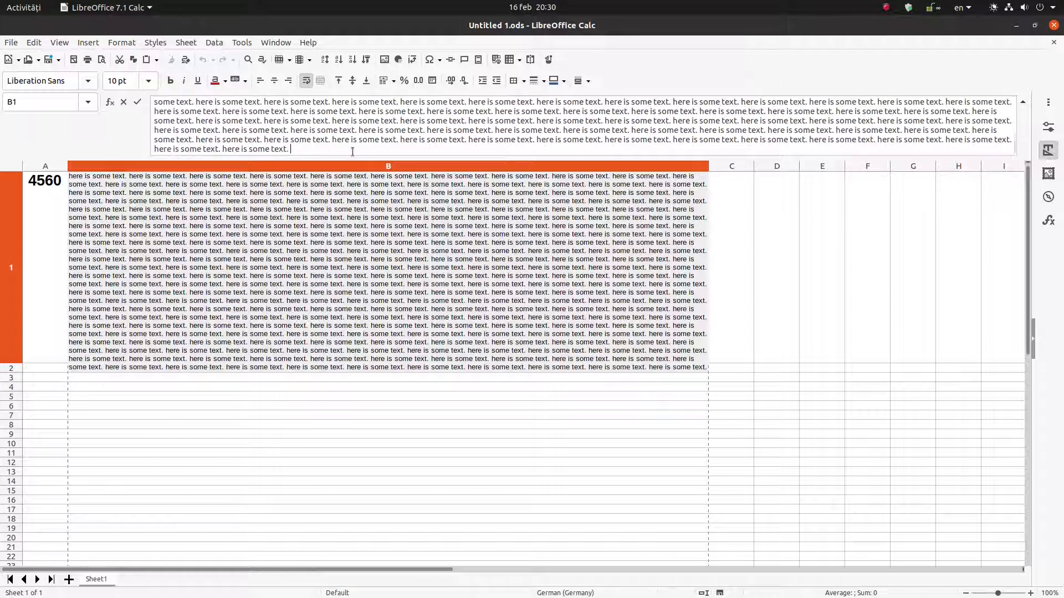
pyautogui.hotkey('ctrl', 'v')
pyautogui.hotkey('ctrl', 'v')
pyautogui.hotkey('ctrl', 'v')
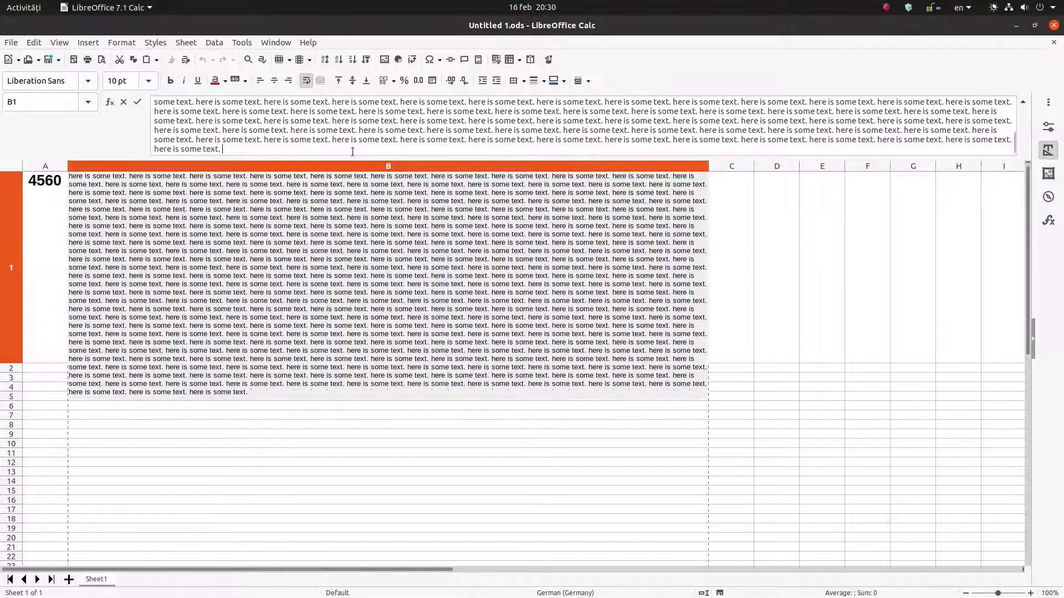
pyautogui.hotkey('ctrl', 'v')
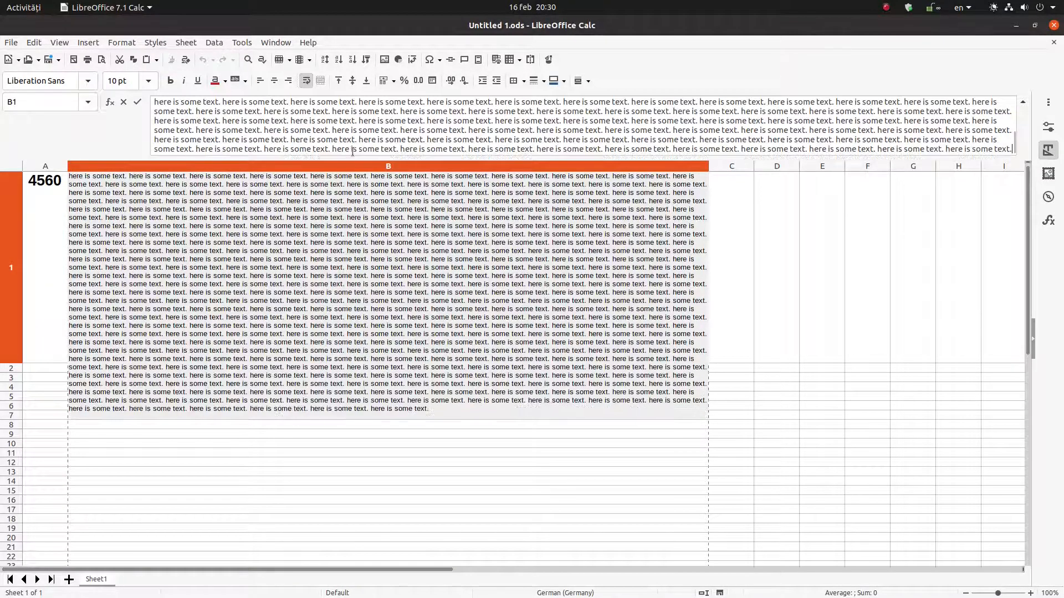
pyautogui.press('Return')
pyautogui.press('Up')
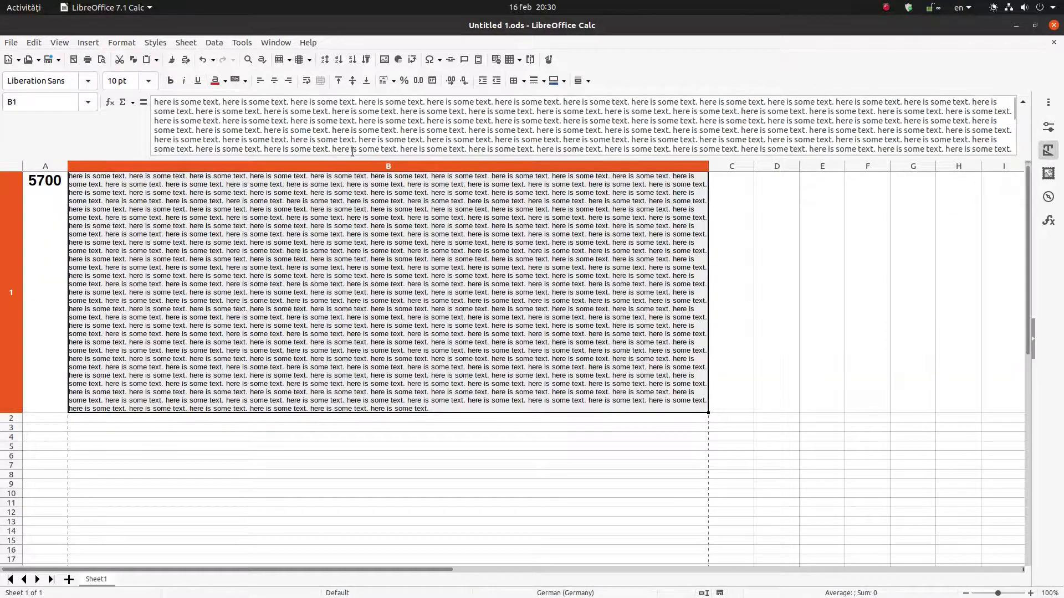
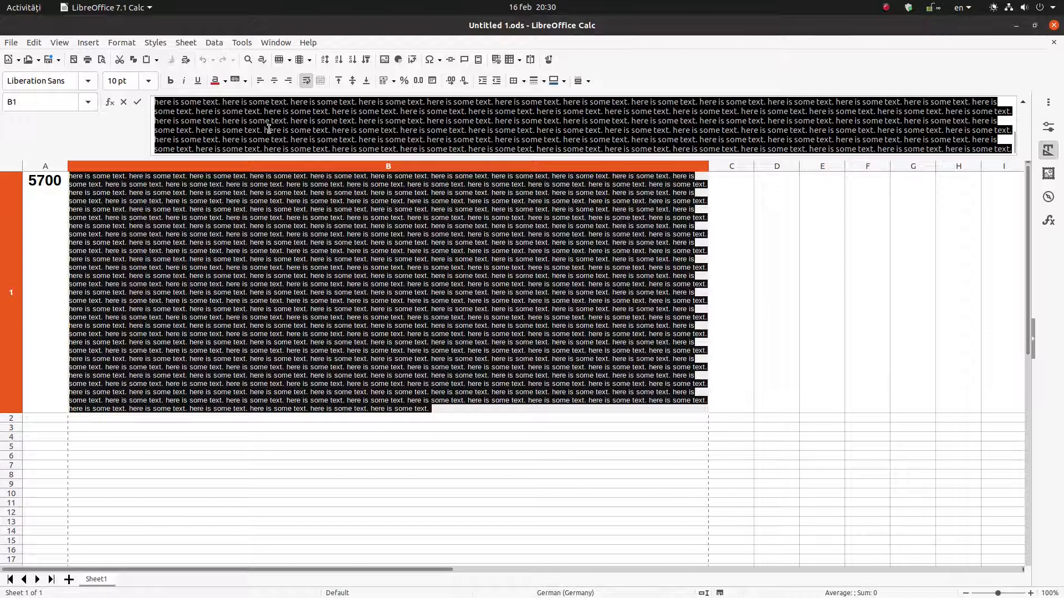
# Copy the entire text of cell B1 and append it once at the end of the cell to double the content
pyautogui.press('F5')
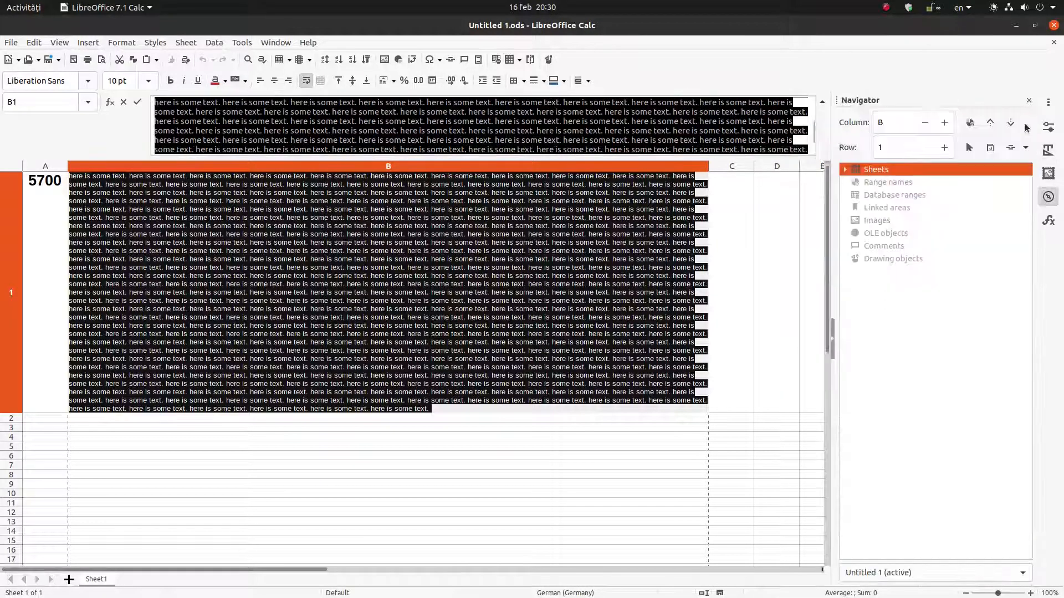
pyautogui.click(1028, 100)
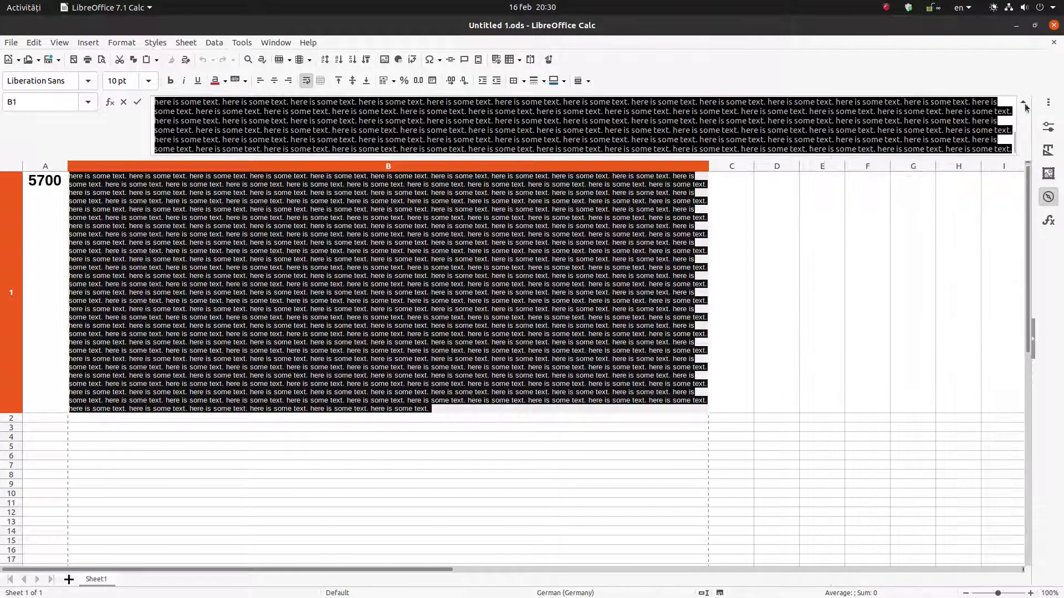
pyautogui.click(972, 139)
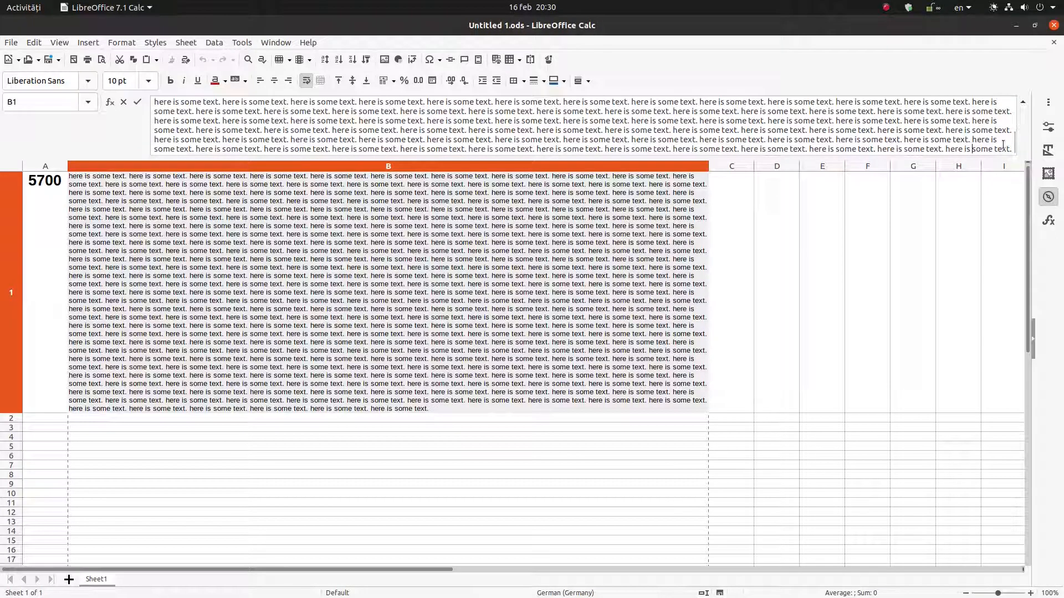
pyautogui.hotkey('ctrl', 'v')
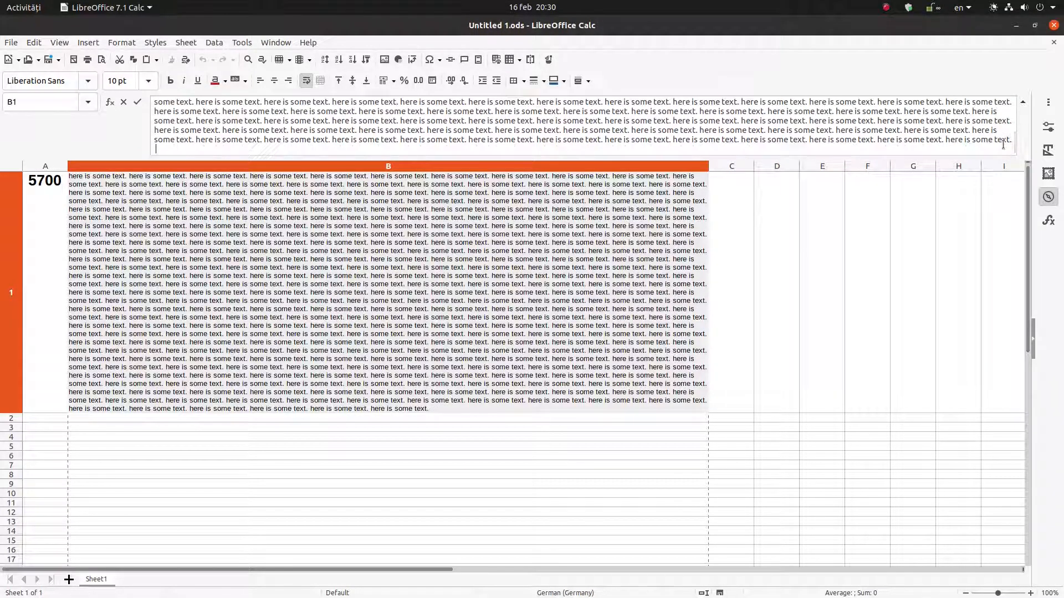
pyautogui.press('Return')
pyautogui.press('Up')
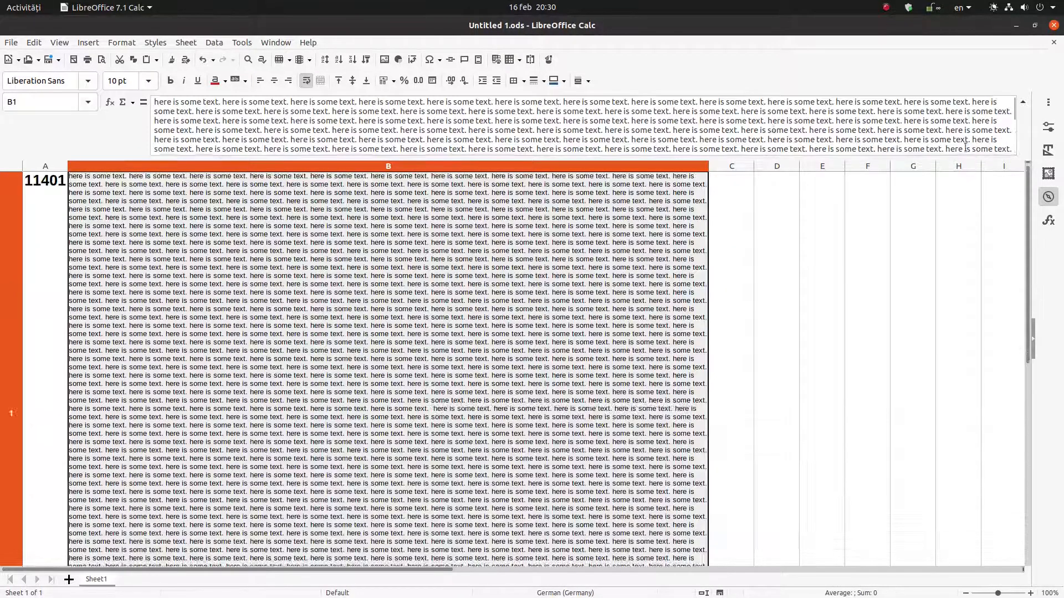
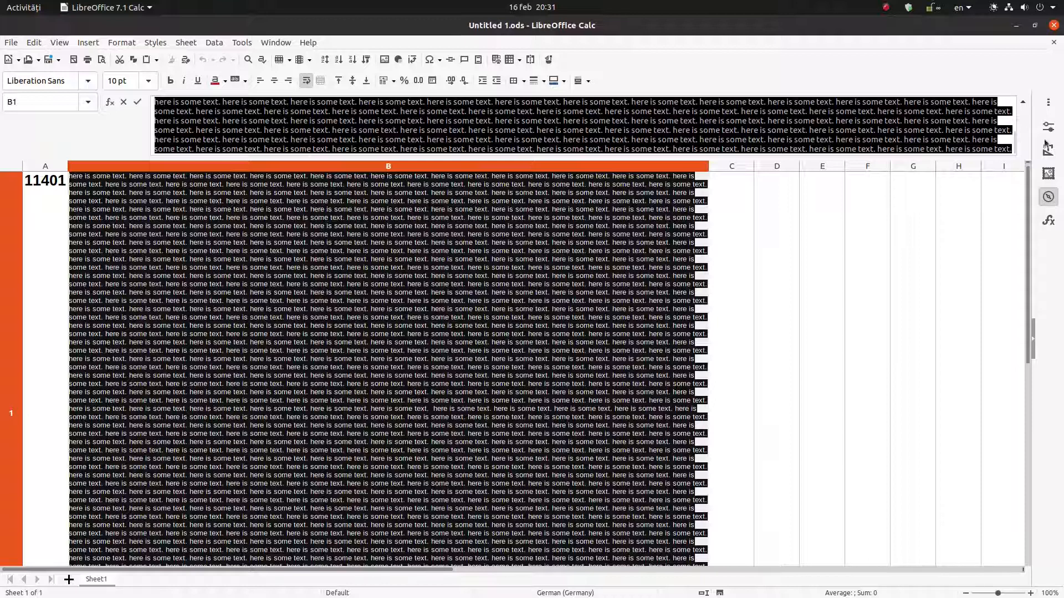
# Copy the doubled text of cell B1 and append several more copies of it at the end of the cell
pyautogui.click(964, 139)
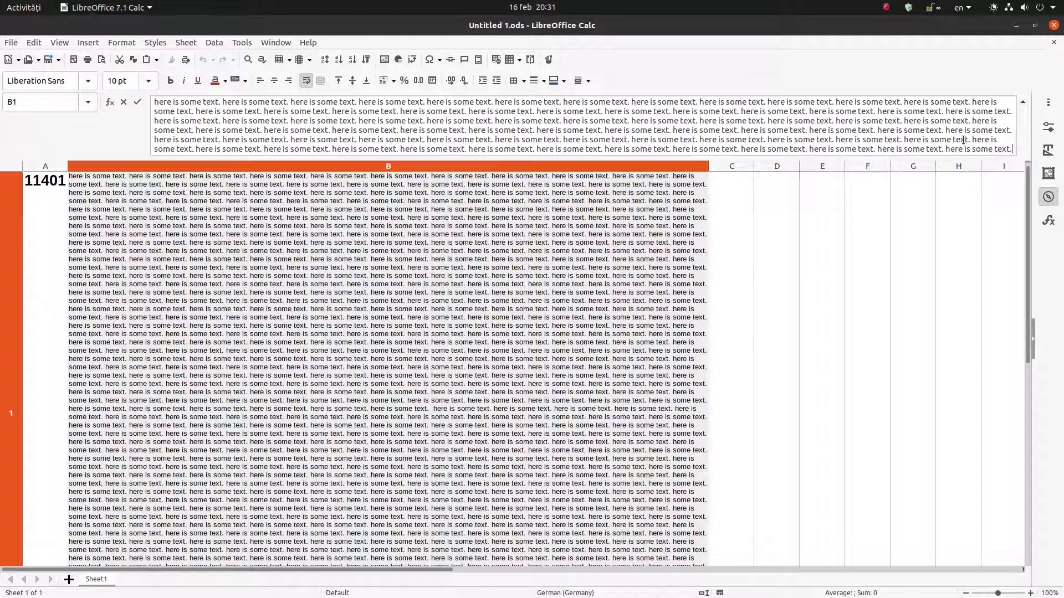
pyautogui.write('here is some text.')
pyautogui.write('here is some text.')
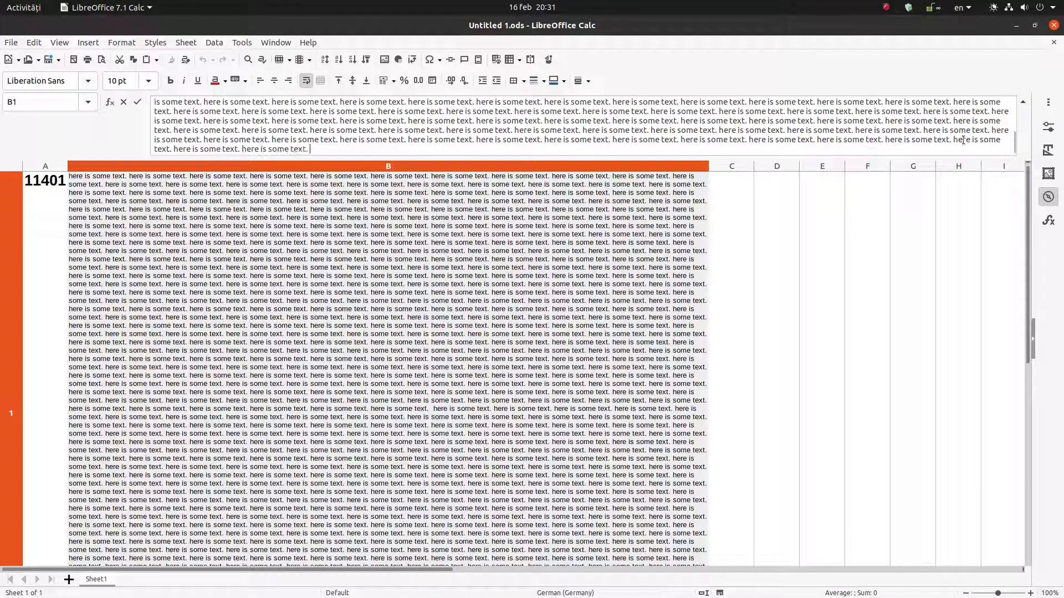
pyautogui.press('BackSpace')
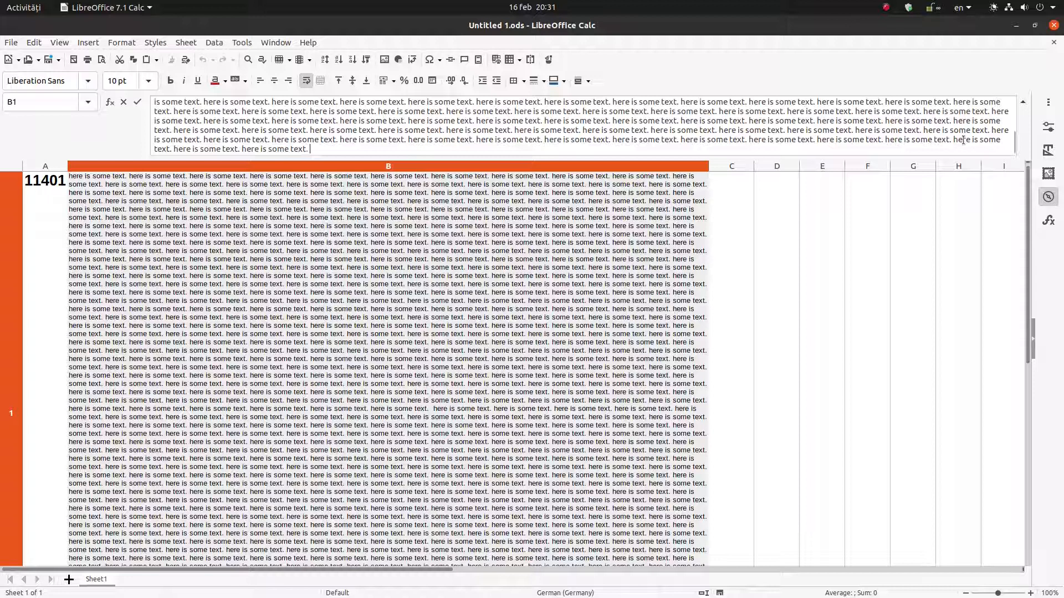
pyautogui.press('Return')
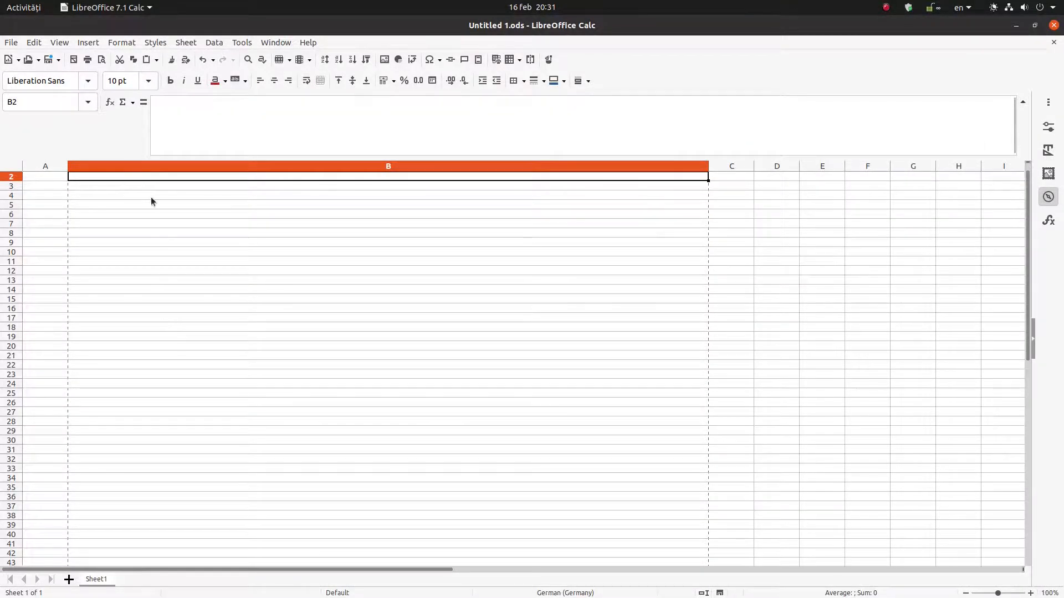
pyautogui.scroll(1, 145, 203)
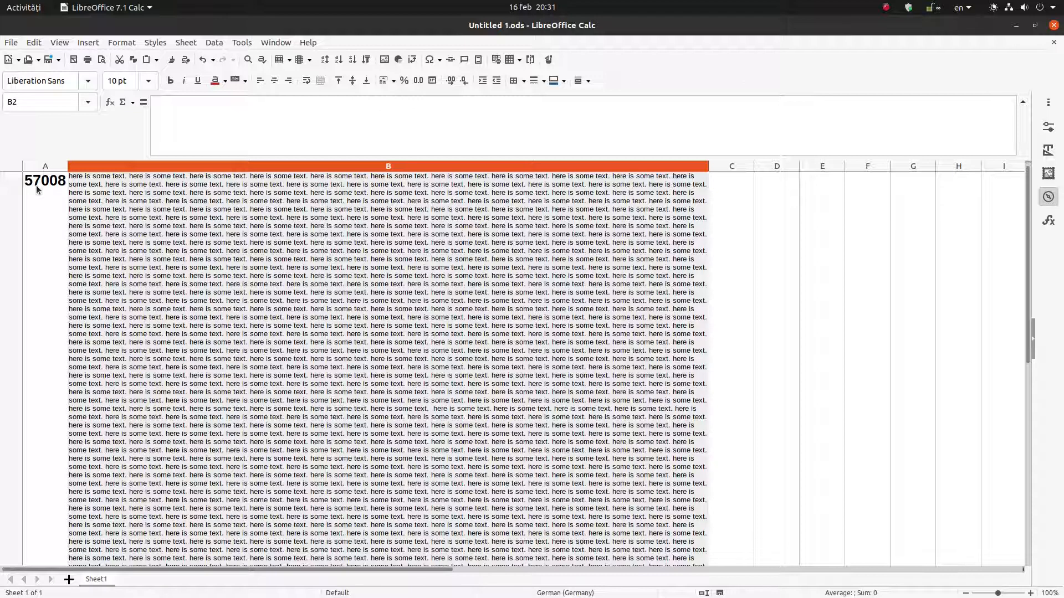
pyautogui.press('Up')
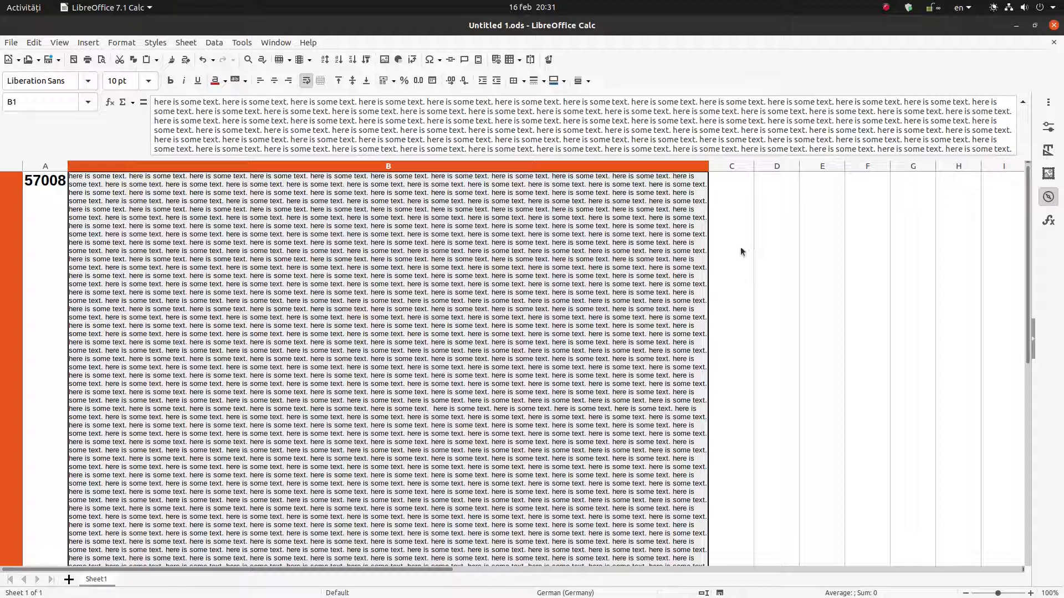
pyautogui.click(716, 239)
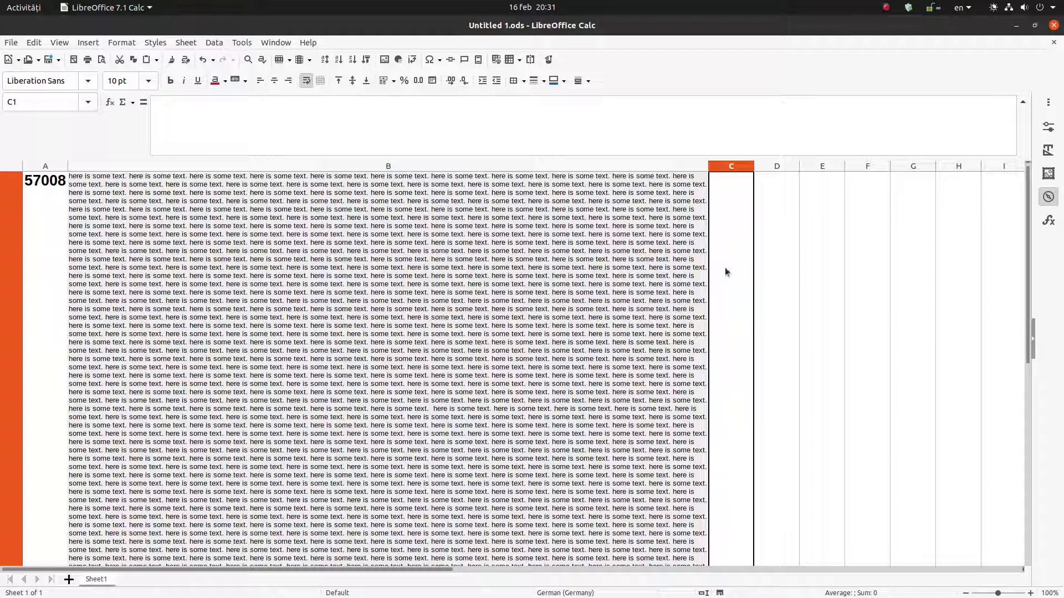
pyautogui.moveTo(1, 280)
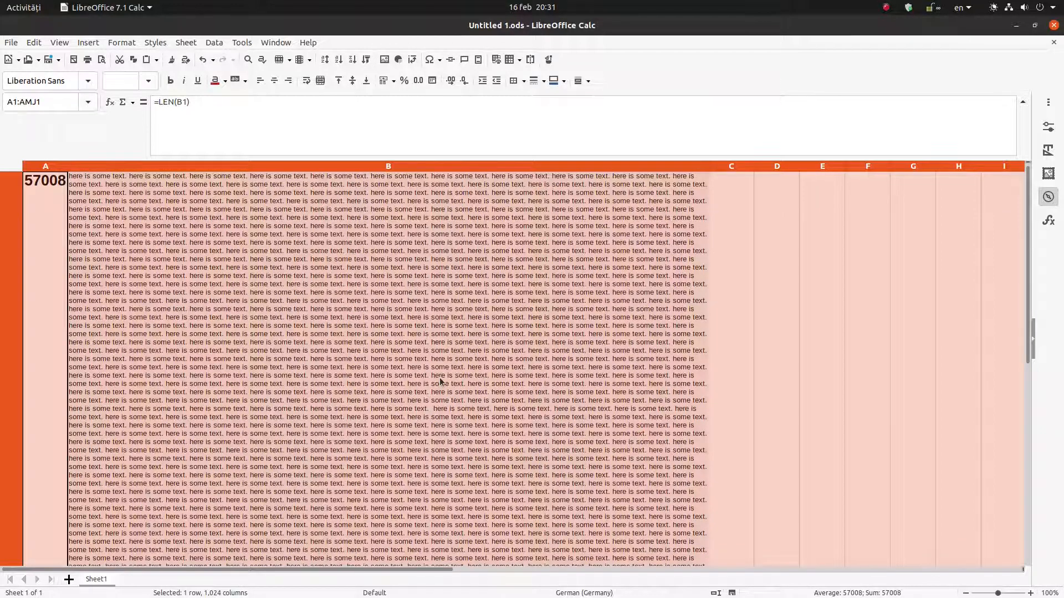
pyautogui.press('Right')
pyautogui.press('Right')
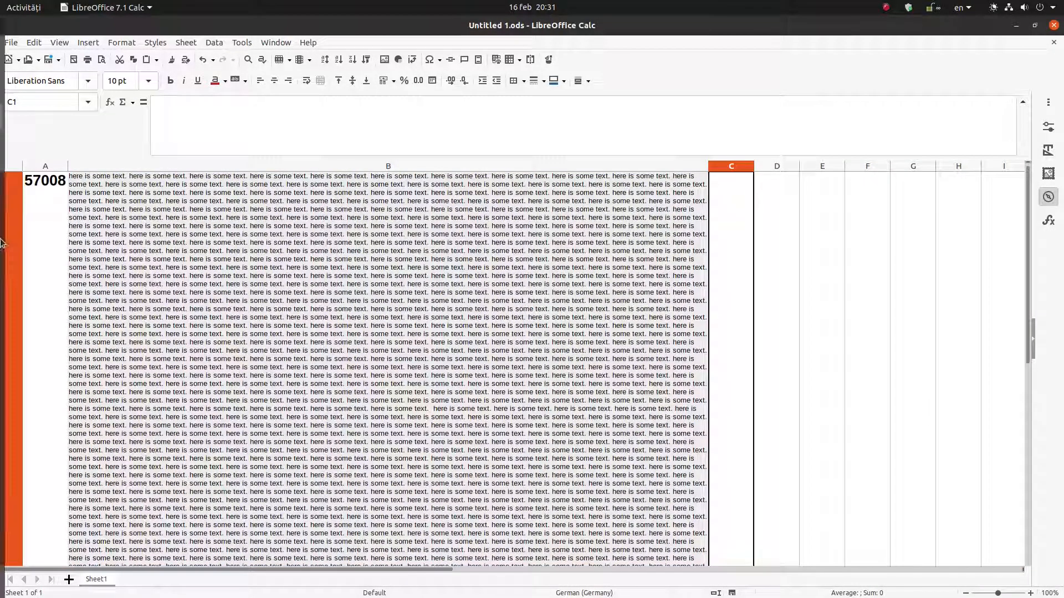
# Open the System Monitor's resource graphs beside the spreadsheet and check processor load while moving from cell B1 to C1
pyautogui.click(15, 248)
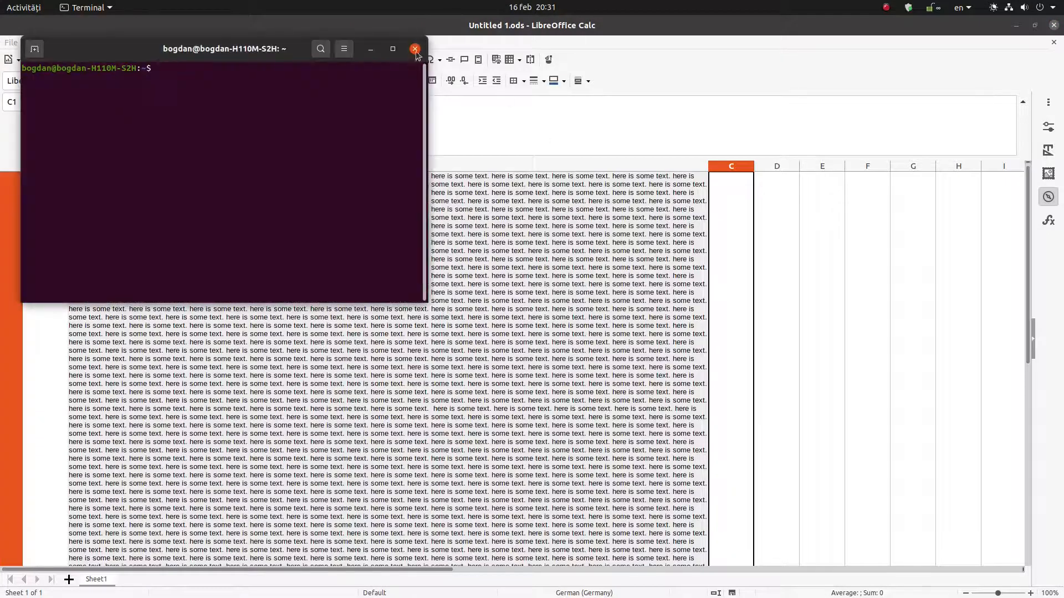
pyautogui.click(415, 49)
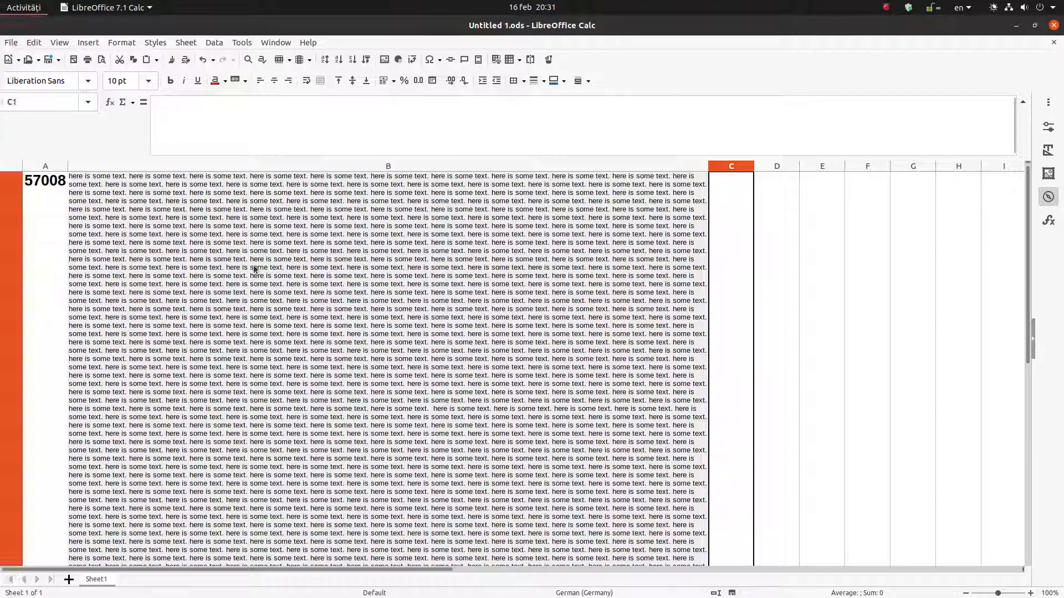
pyautogui.press('super')
pyautogui.write('monil')
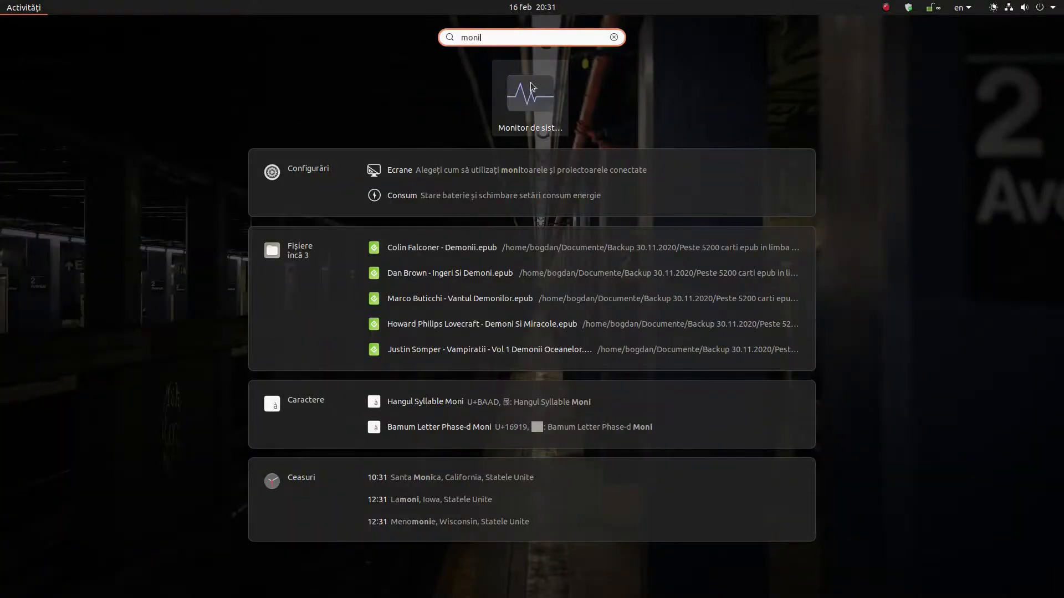
pyautogui.click(530, 91)
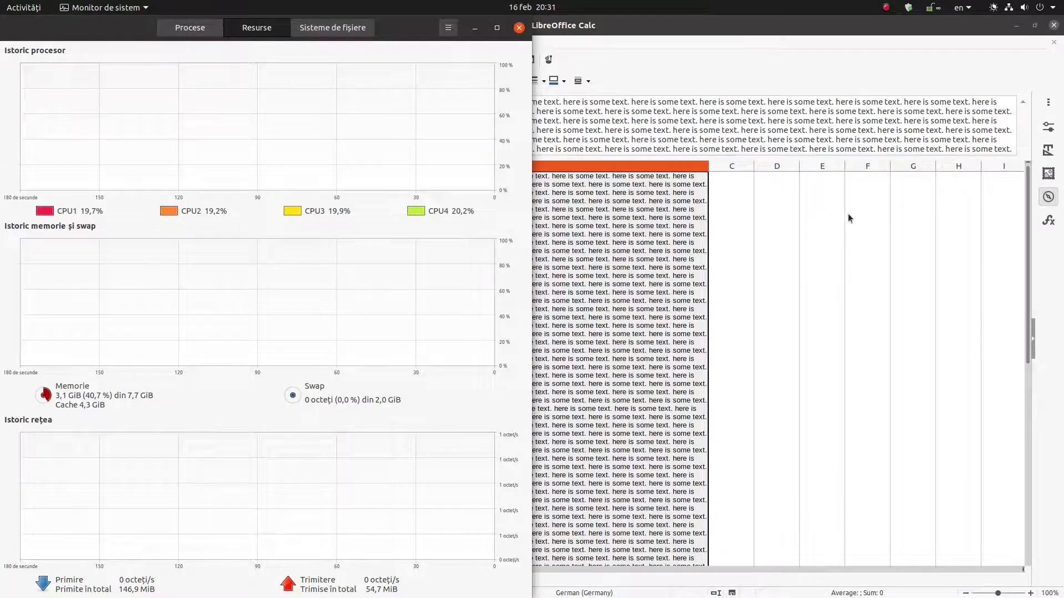
pyautogui.hotkey('alt', 'Tab')
pyautogui.hotkey('alt', 'Tab')
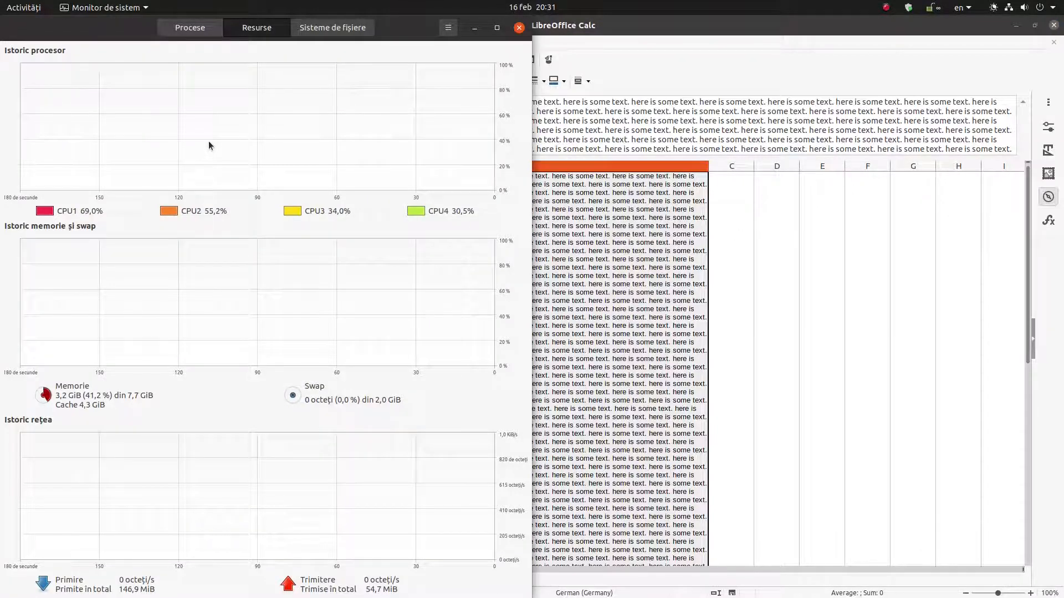
pyautogui.press('Right')
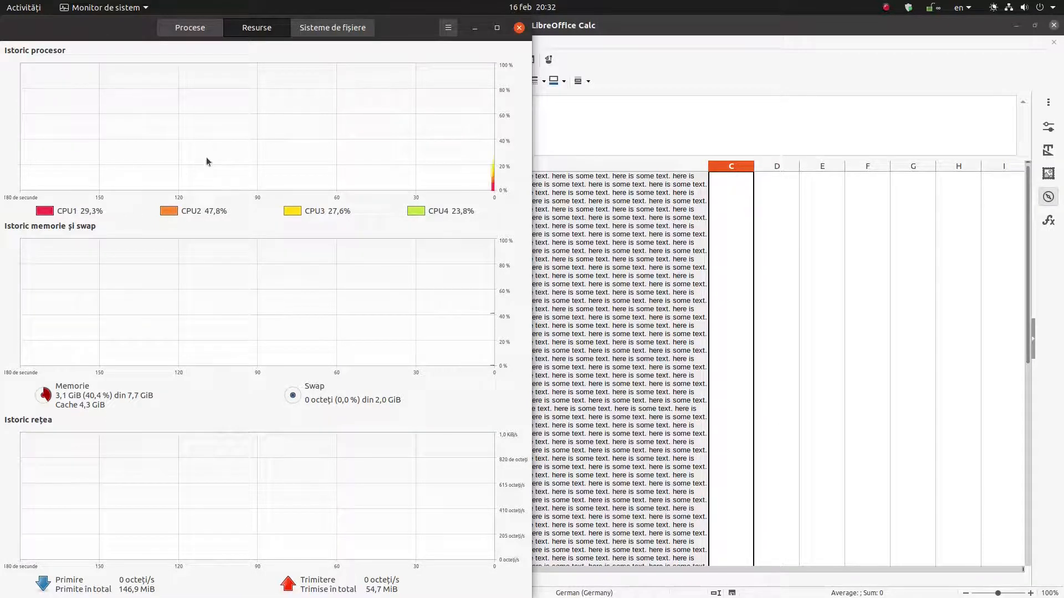
# Switch back to the LibreOffice Calc spreadsheet, select cell E1 and save the file
pyautogui.click(747, 212)
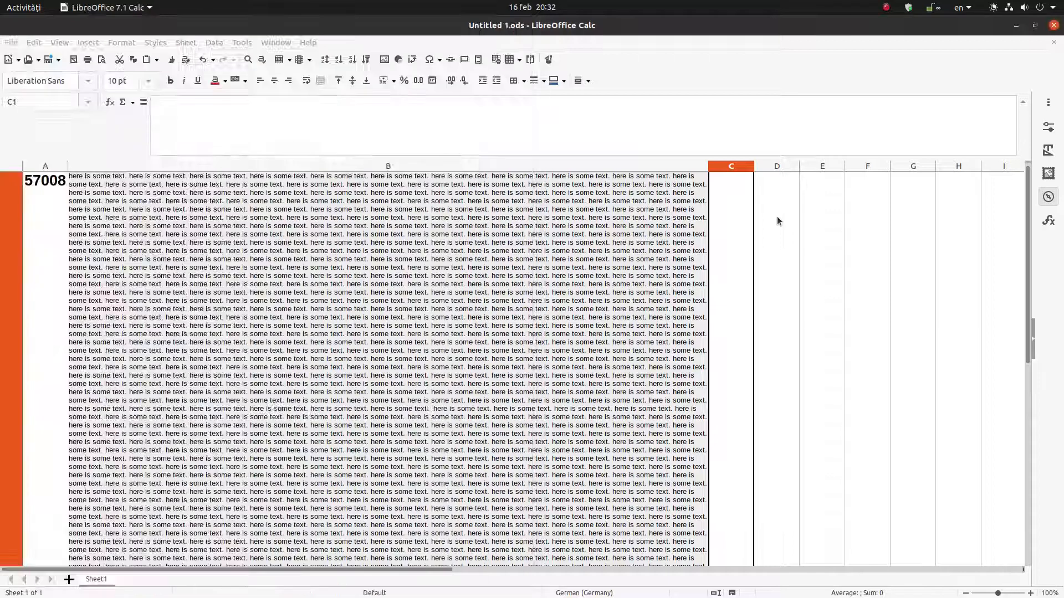
pyautogui.click(821, 215)
pyautogui.click(48, 60)
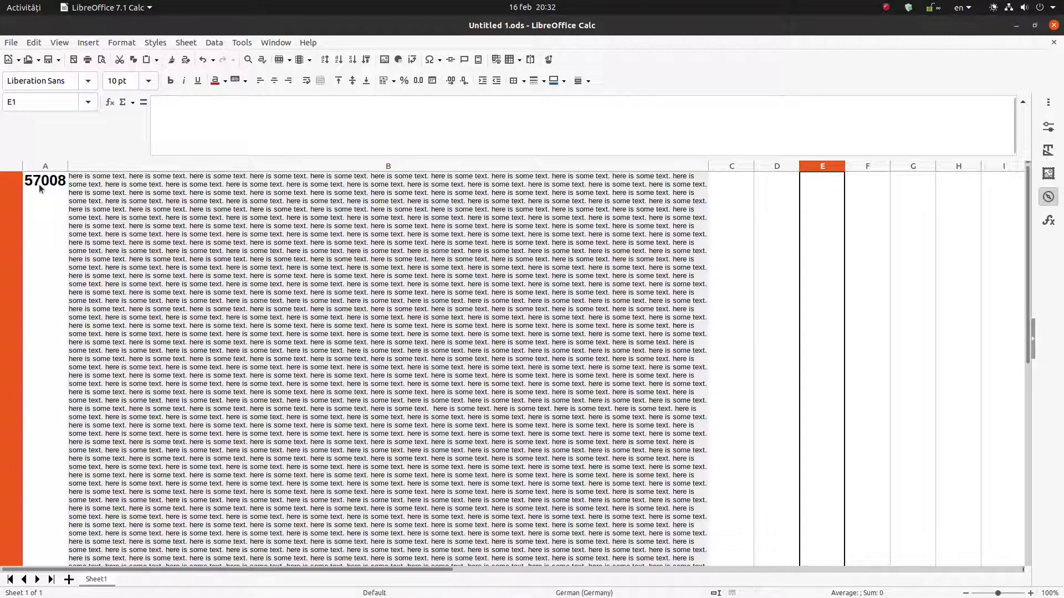
# Delete the entire long text from cell B1
pyautogui.press('Left')
pyautogui.press('Left')
pyautogui.press('Left')
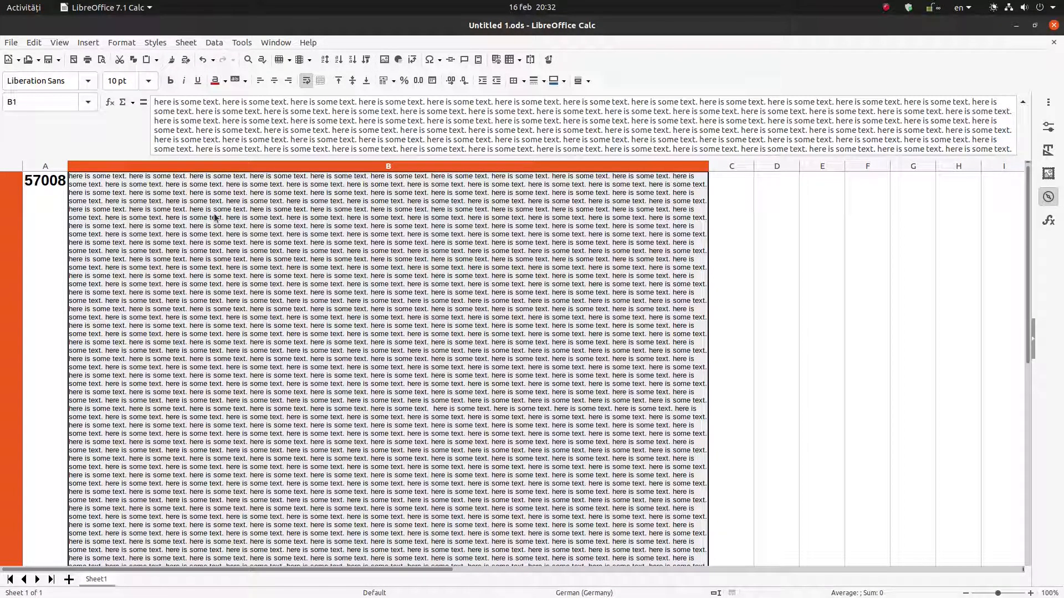
pyautogui.press('Delete')
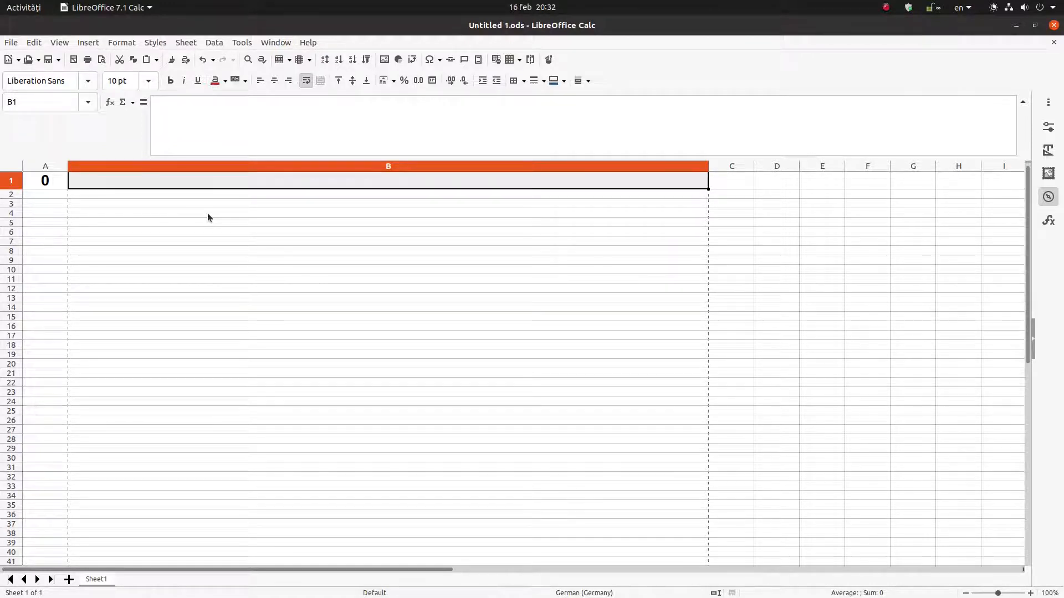
# Enter "This is first paragraph." in cell B1
pyautogui.write('Thi')
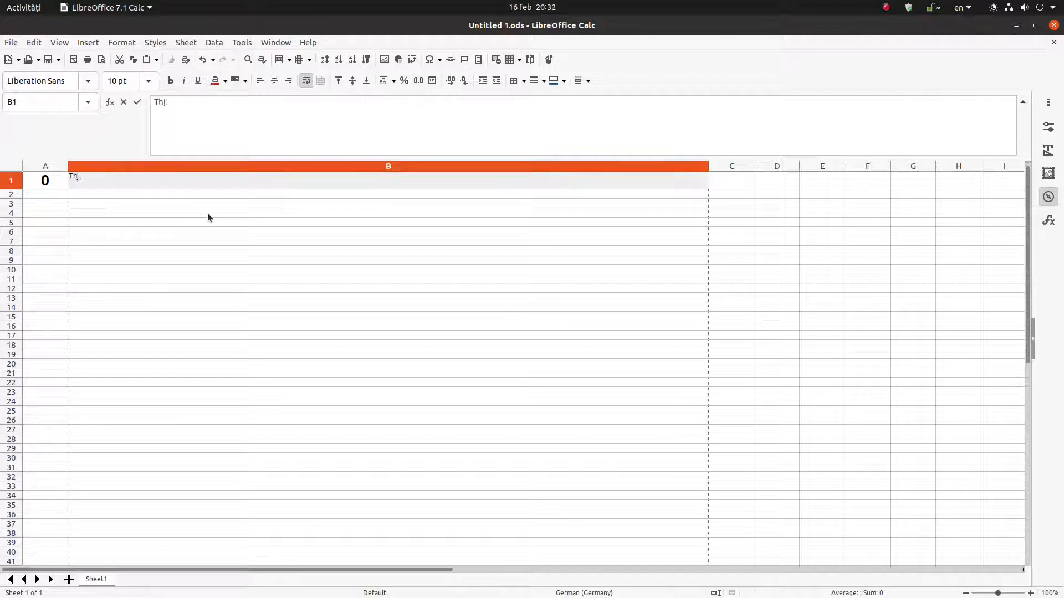
pyautogui.write('s is first paragraph')
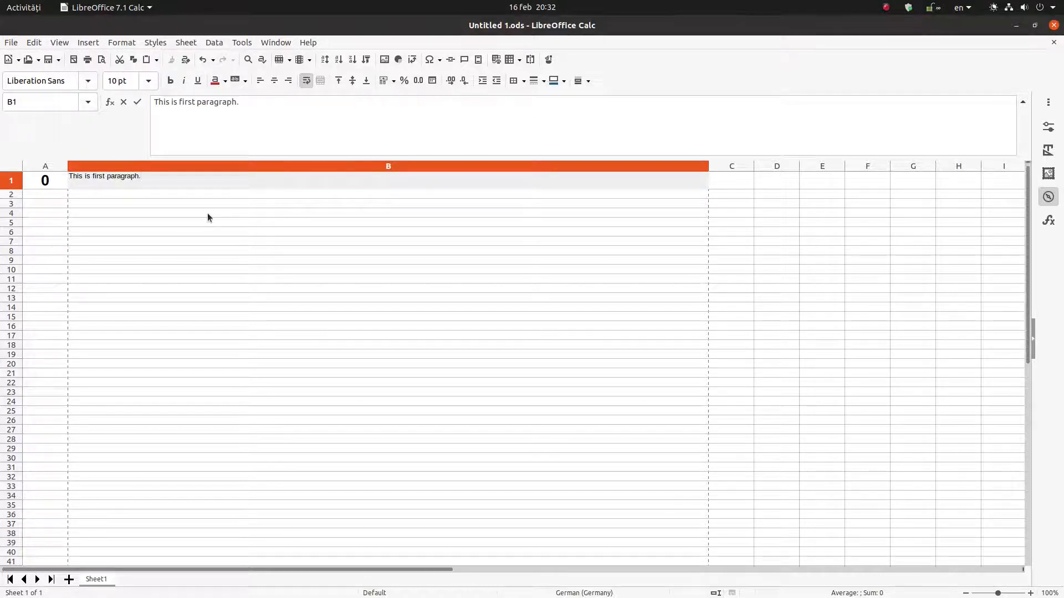
pyautogui.write('.')
pyautogui.press('Return')
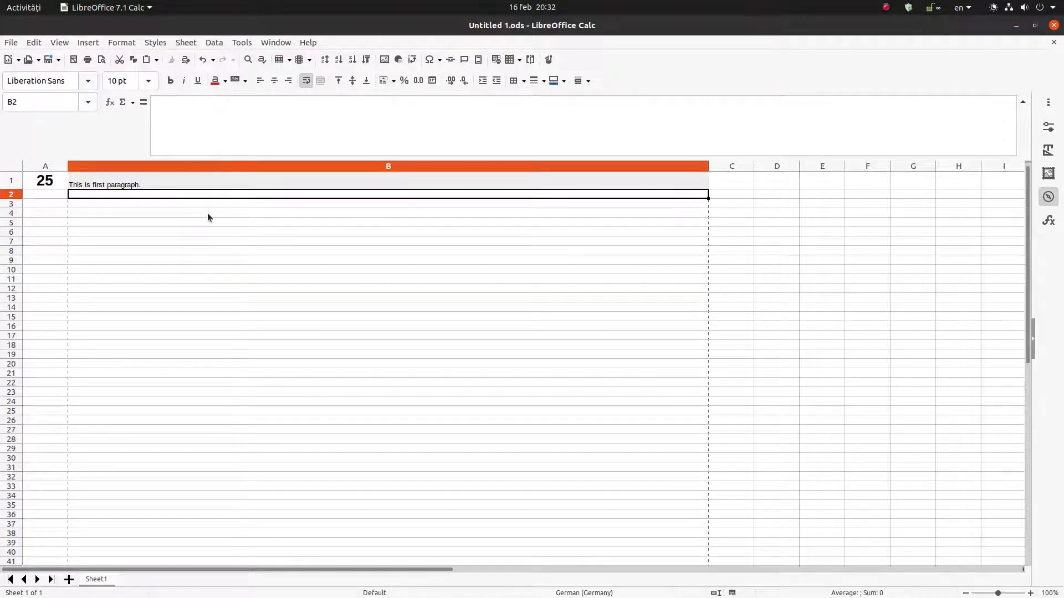
# Add "The second paragraph." inside cell B1, separated from the first paragraph by an empty line
pyautogui.press('Up')
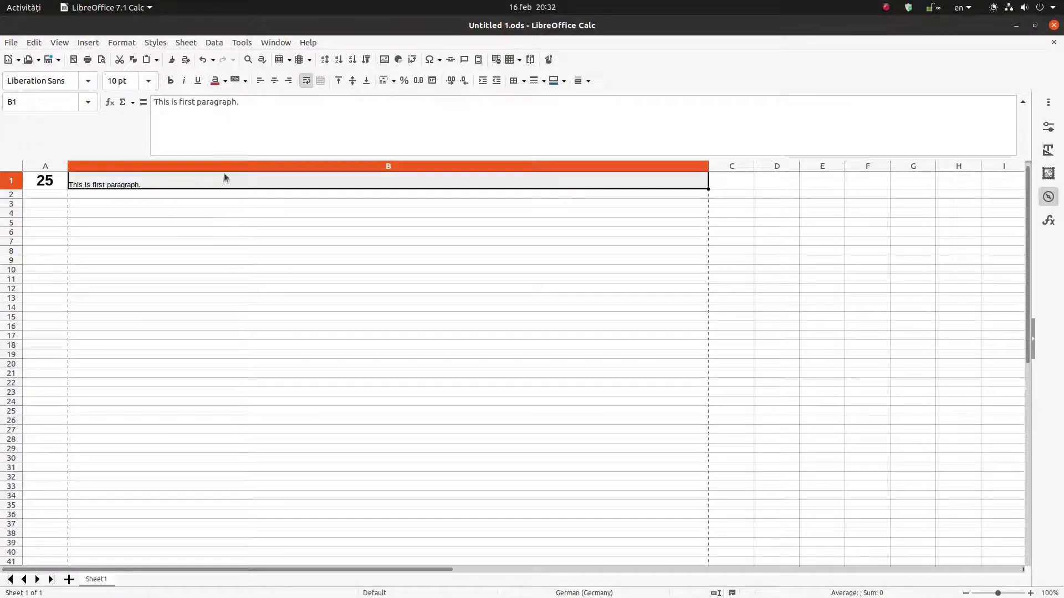
pyautogui.click(272, 104)
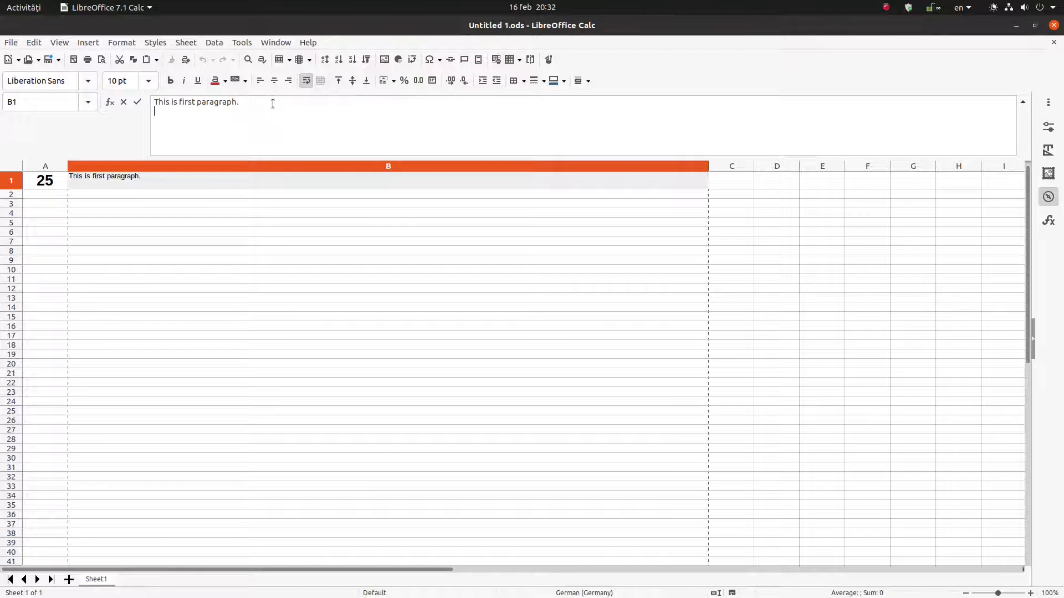
pyautogui.hotkey('ctrl', 'Return')
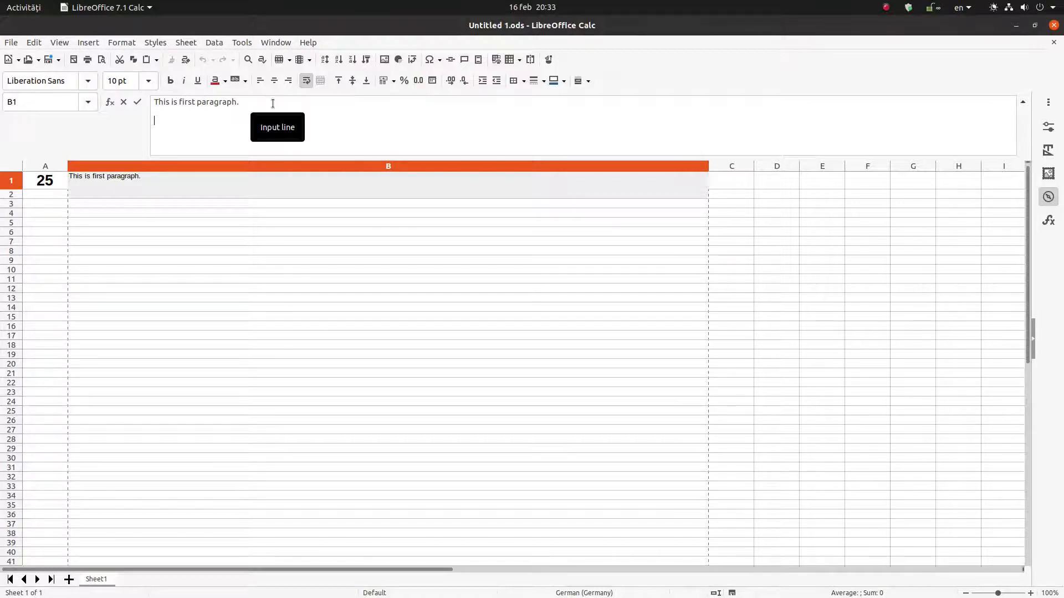
pyautogui.write('The second paragraph.')
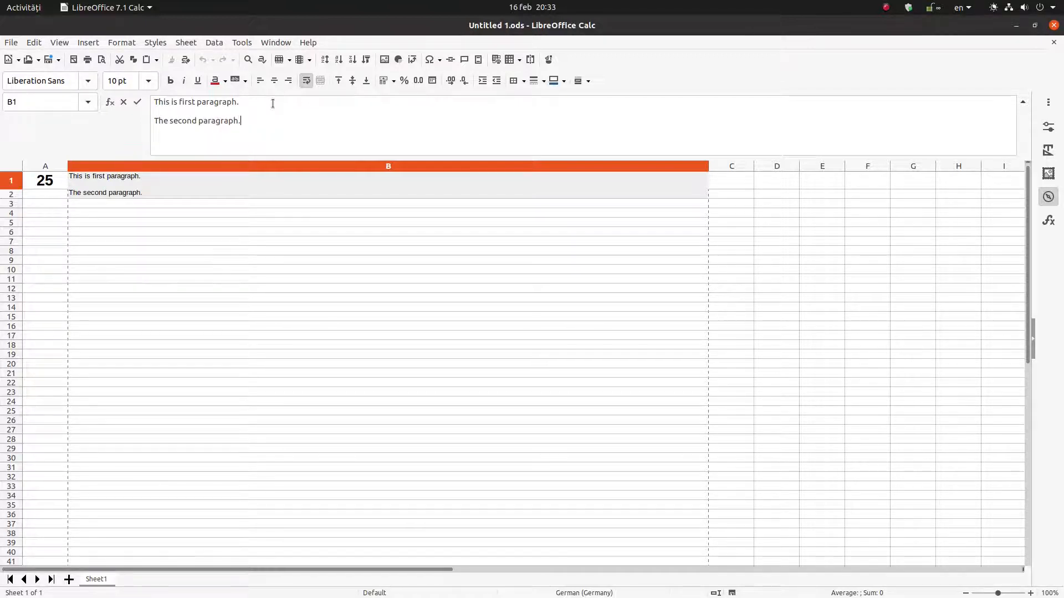
# Add "The third paragraph." inside cell B1 after another empty line and commit the cell
pyautogui.hotkey('ctrl', 'Return')
pyautogui.hotkey('ctrl', 'Return')
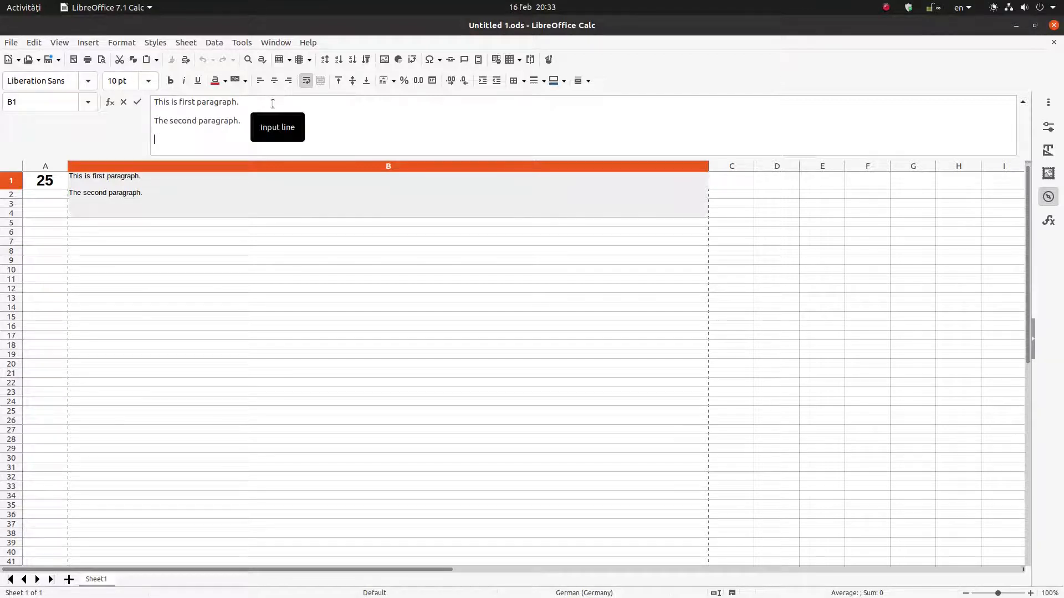
pyautogui.write('The third ')
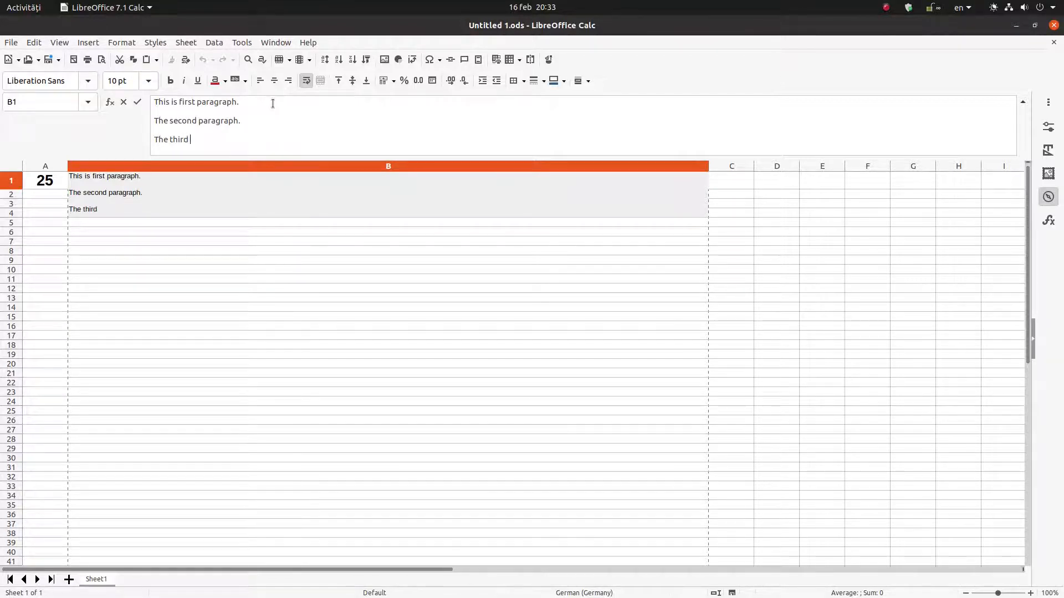
pyautogui.write('paragraph.')
pyautogui.press('Return')
pyautogui.press('Up')
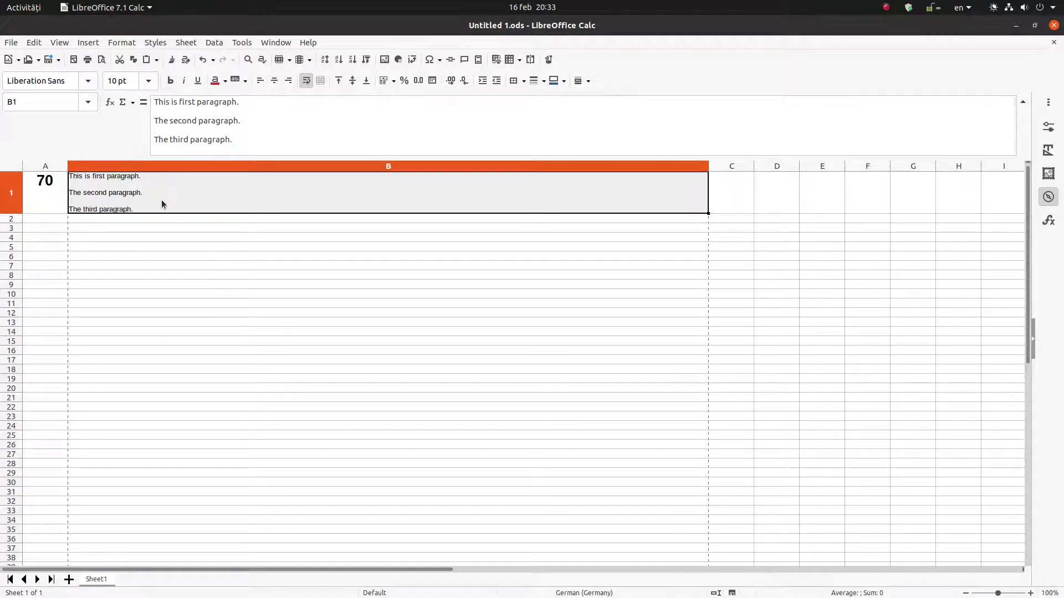
# Enter the numbers 1, 2 and 3 on three separate lines within the single cell B2
pyautogui.press('Down')
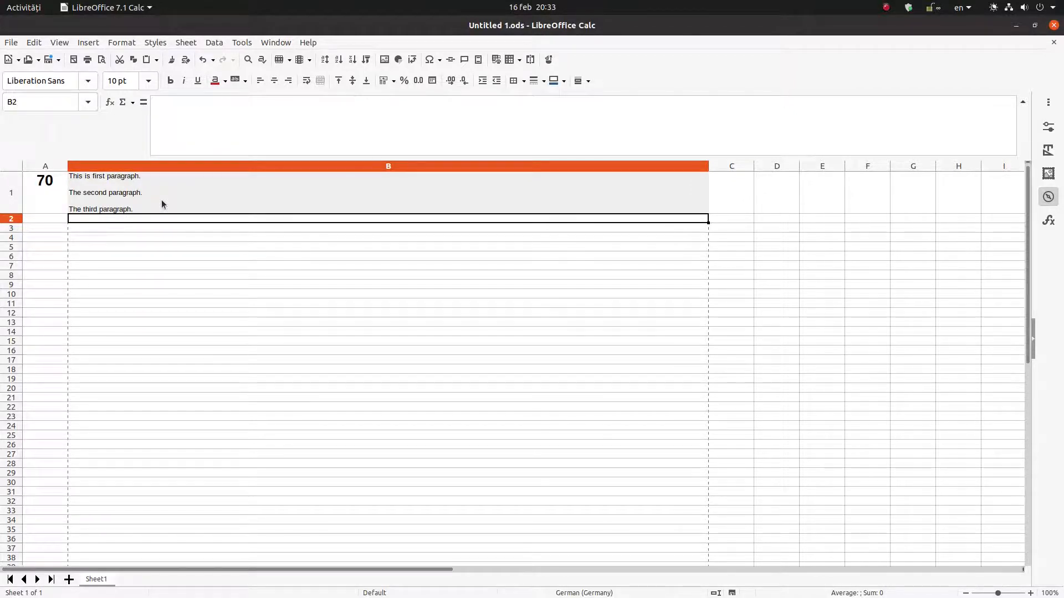
pyautogui.write('1')
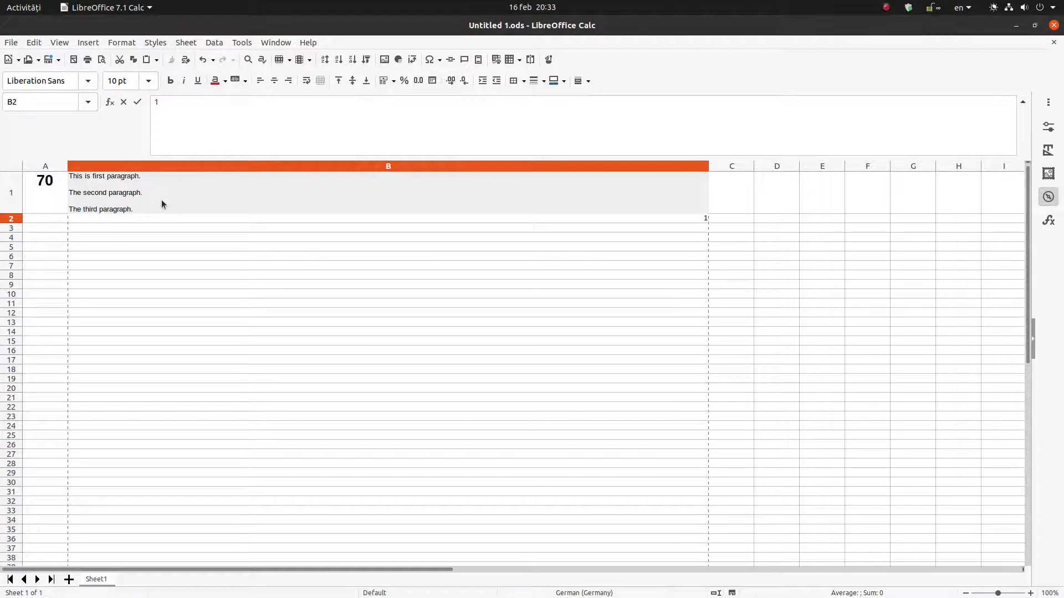
pyautogui.hotkey('ctrl', 'Return')
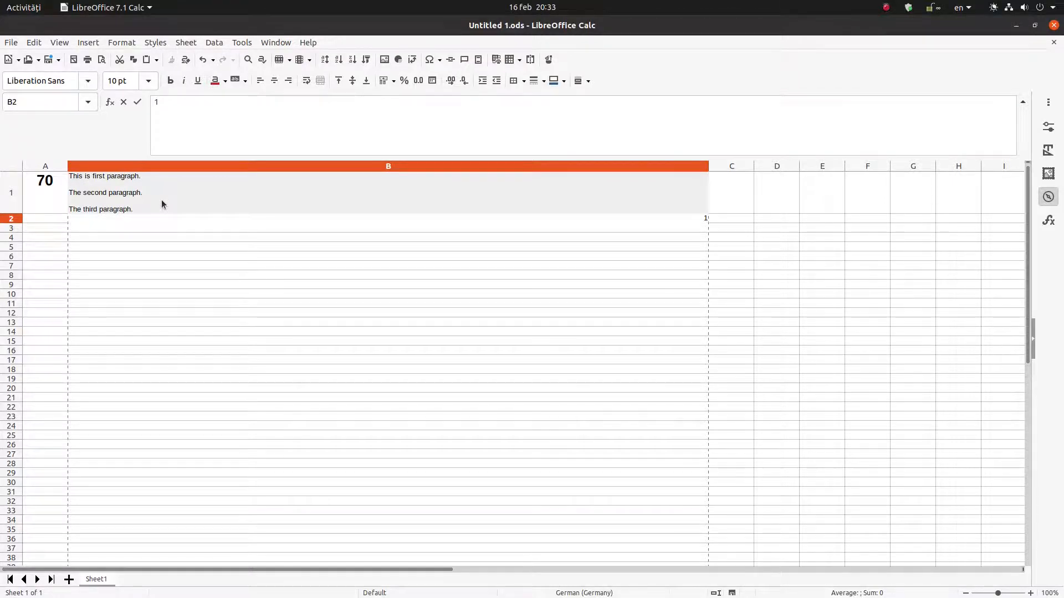
pyautogui.write('2')
pyautogui.hotkey('ctrl', 'Return')
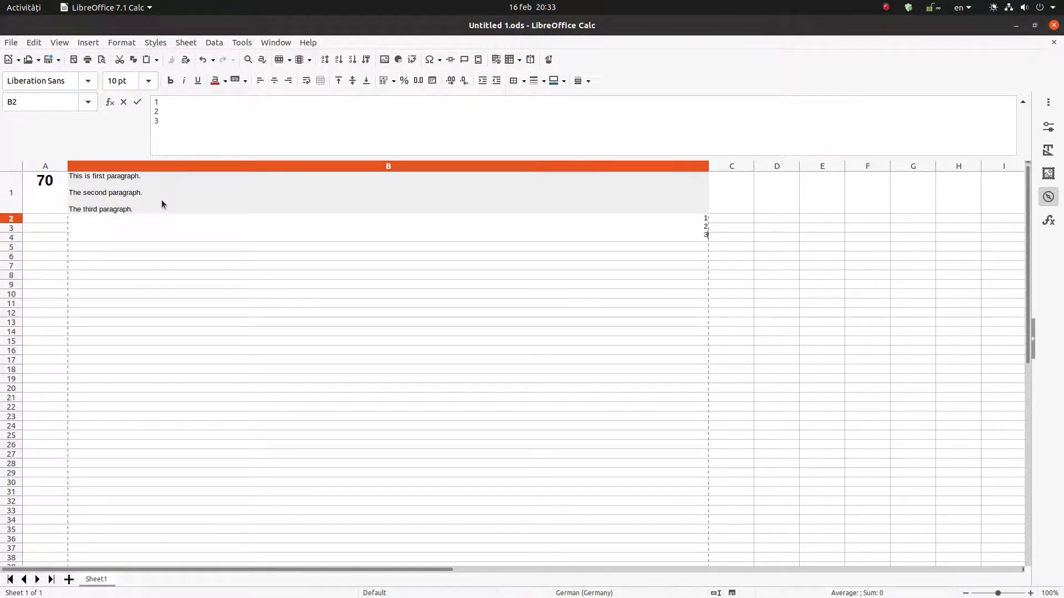
pyautogui.press('Return')
pyautogui.click(87, 228)
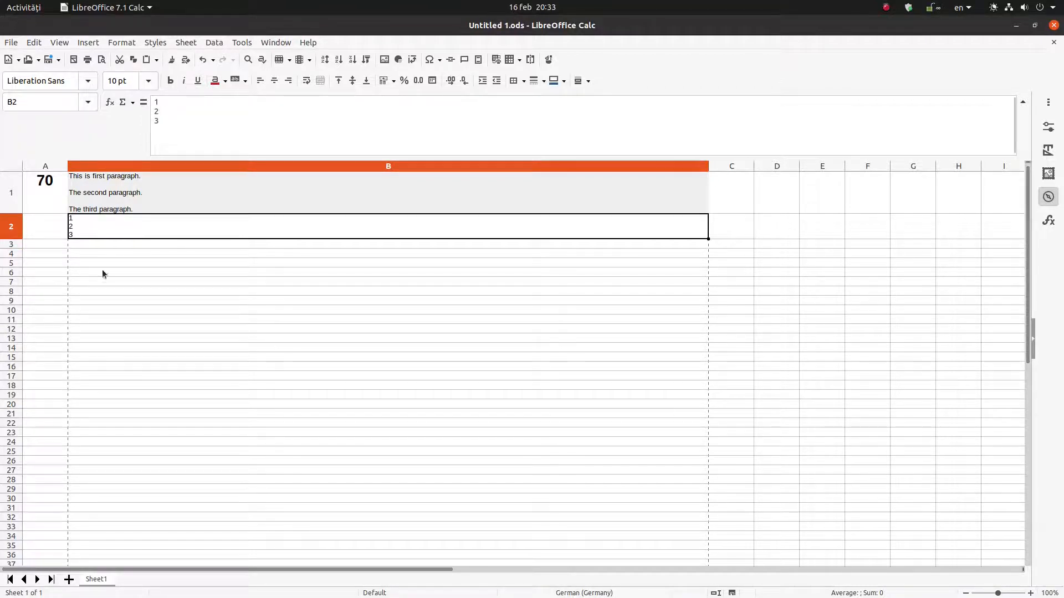
# Enter "1 2 3" on one line in cell B3
pyautogui.click(101, 244)
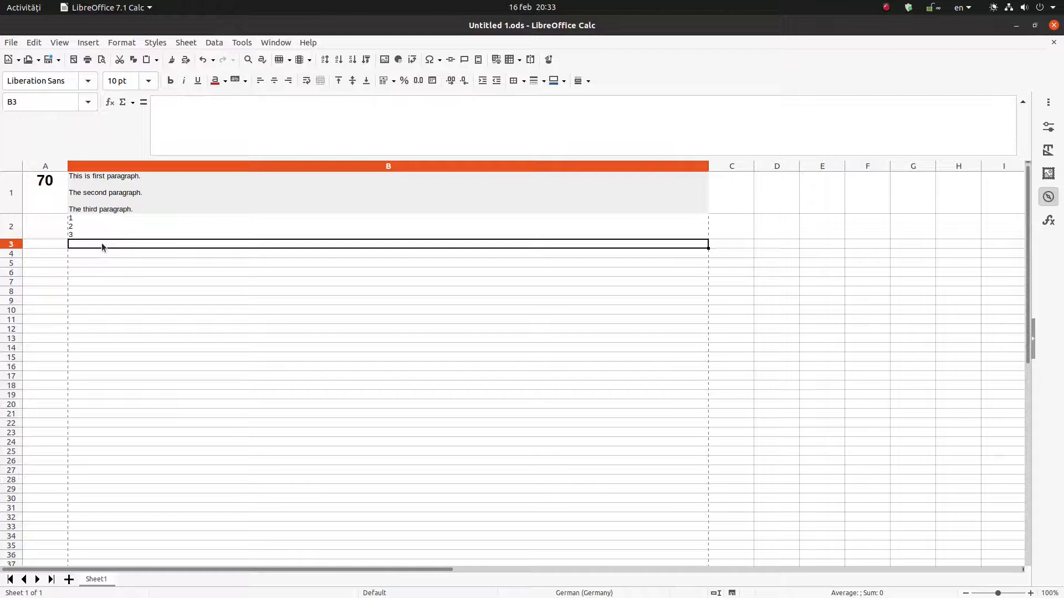
pyautogui.write('1 2 3')
pyautogui.press('Return')
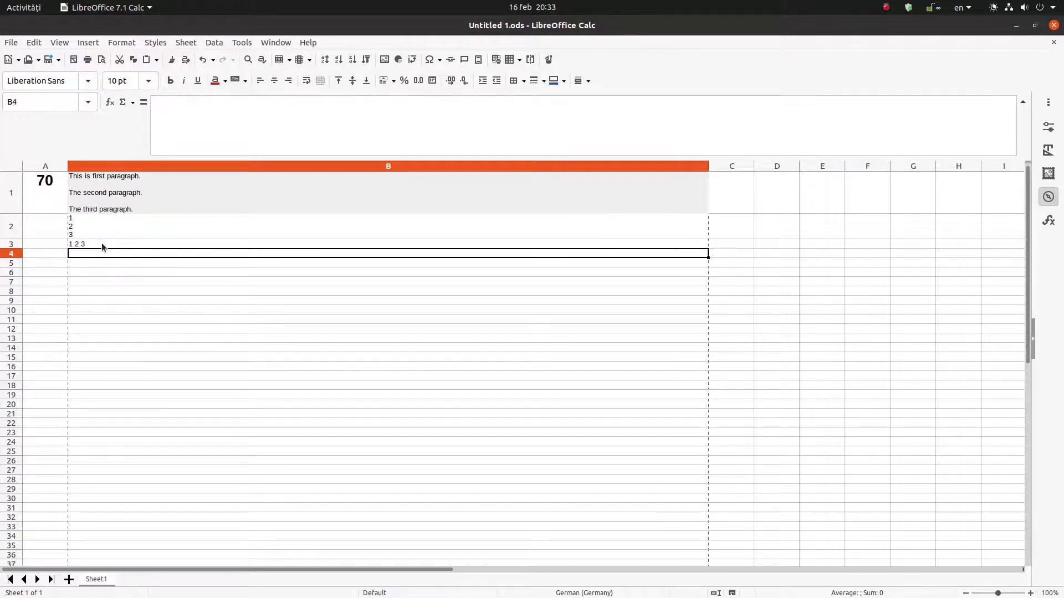
# Enter 1 in cell B3, 2 in cell B4 and 3 in cell B5
pyautogui.press('Up')
pyautogui.write('1')
pyautogui.press('Return')
pyautogui.write('2')
pyautogui.press('Return')
pyautogui.write('3')
pyautogui.press('Return')
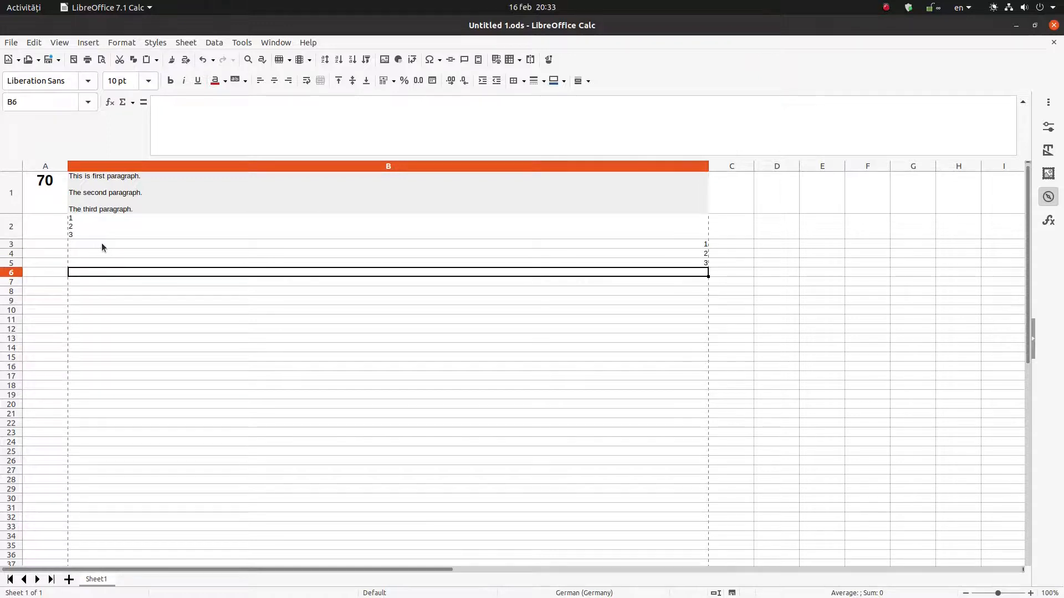
# Compare the separate cells B3:B5 with the multi-line contents of cells B2 and B1
pyautogui.press('Up')
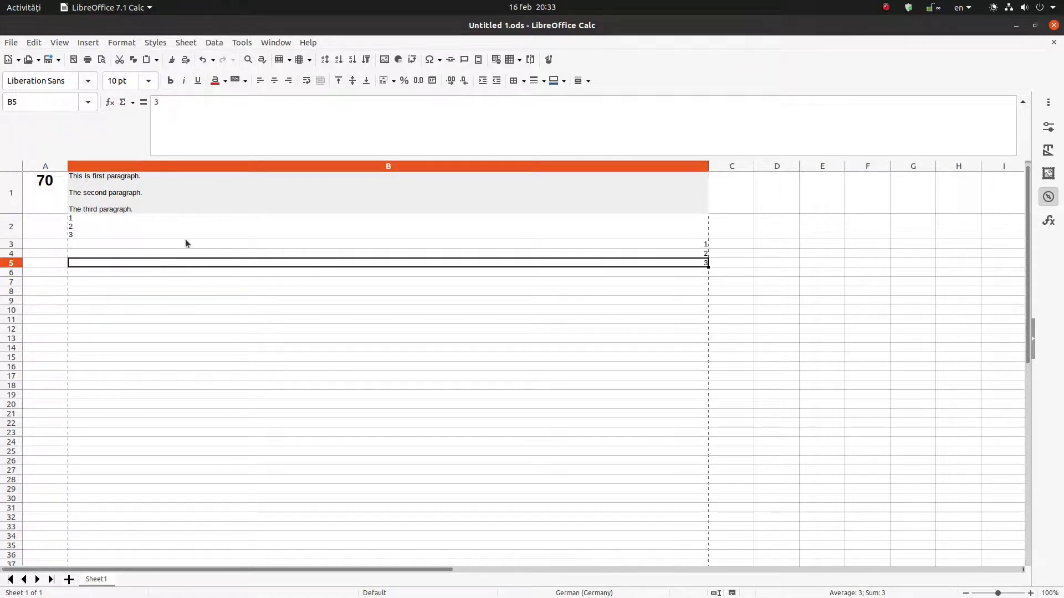
pyautogui.moveTo(185, 242); pyautogui.dragTo(188, 264)
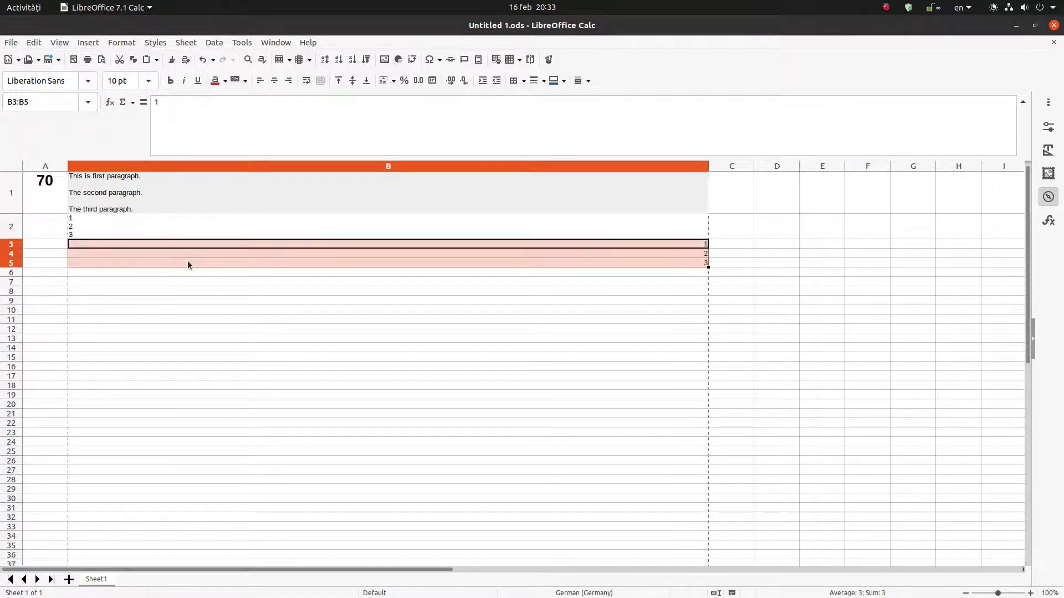
pyautogui.click(171, 227)
pyautogui.click(185, 190)
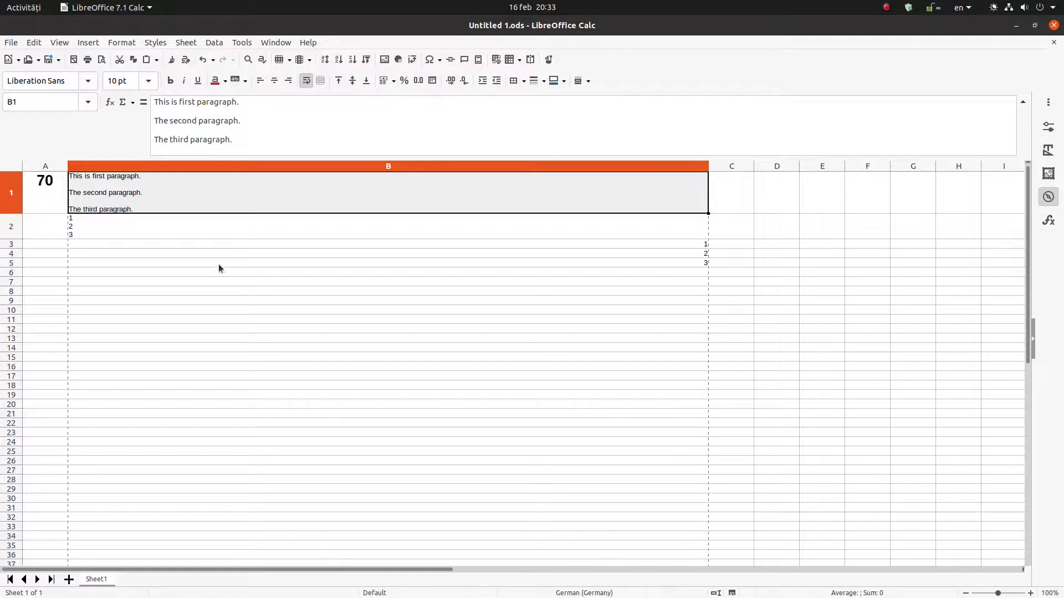
pyautogui.click(227, 224)
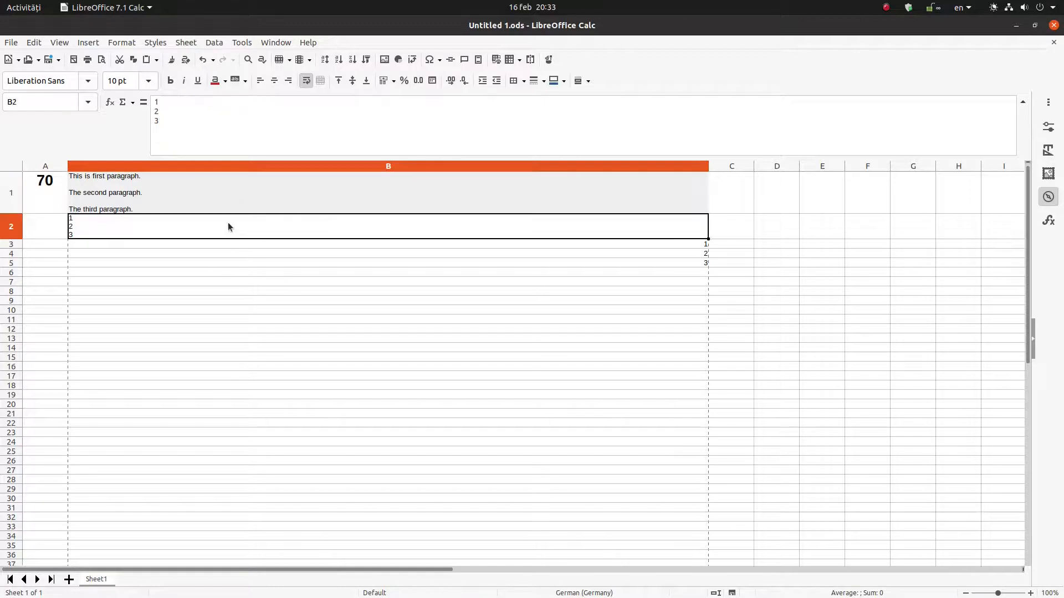
# Examine the character-count formula in cell A1 and its number format settings
pyautogui.click(51, 198)
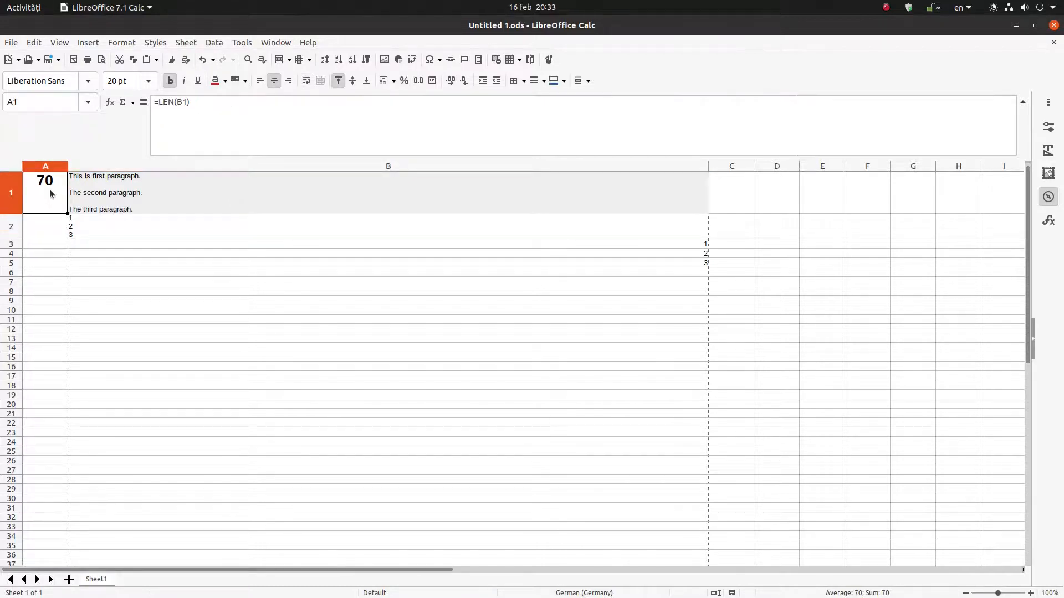
pyautogui.hotkey('ctrl', '1')
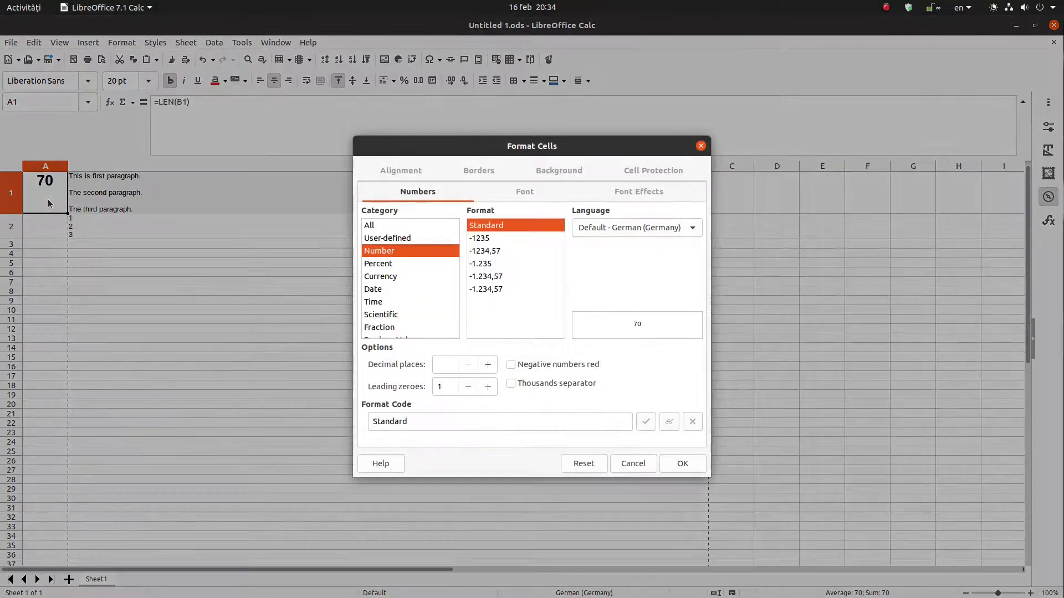
pyautogui.click(633, 463)
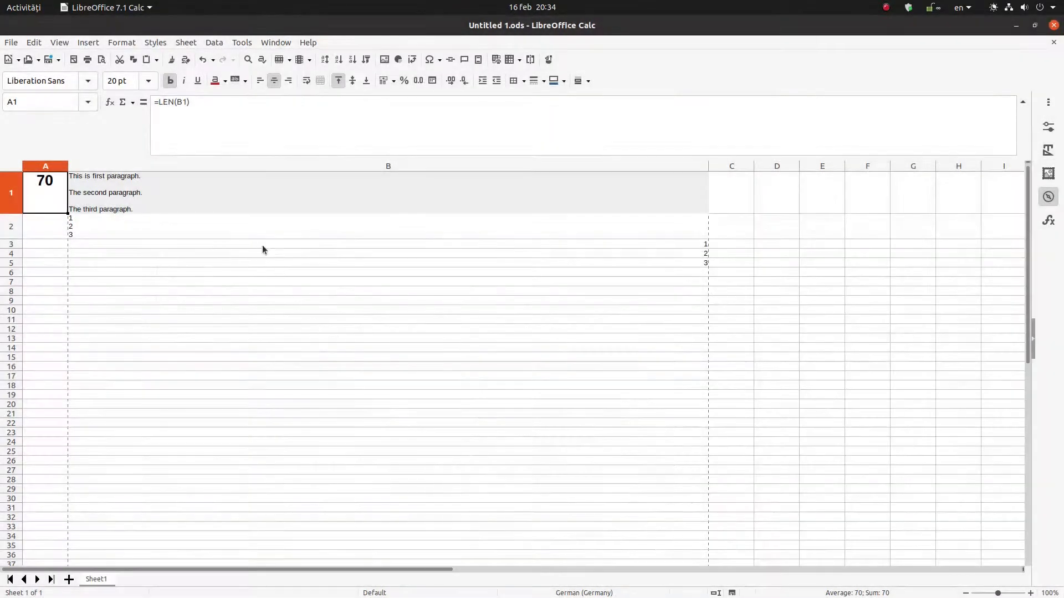
# Replace the contents of cell B1 with the text "Ctrl+1"
pyautogui.click(260, 254)
pyautogui.click(432, 197)
pyautogui.write('Contrl')
pyautogui.press('BackSpace')
pyautogui.press('BackSpace')
pyautogui.press('BackSpace')
pyautogui.press('BackSpace')
pyautogui.press('BackSpace')
pyautogui.write('trl+1')
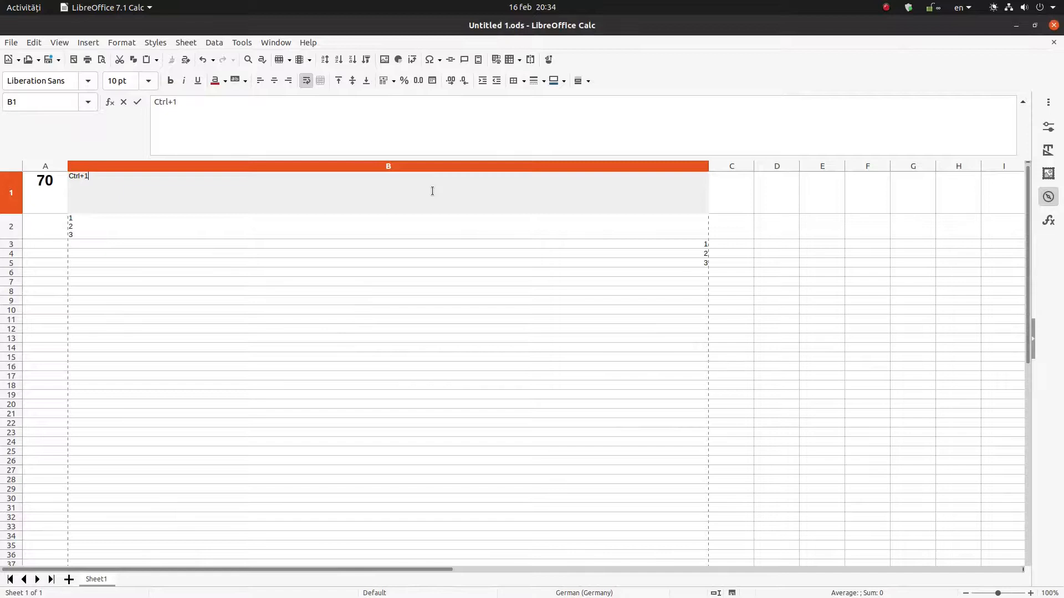
pyautogui.press('Return')
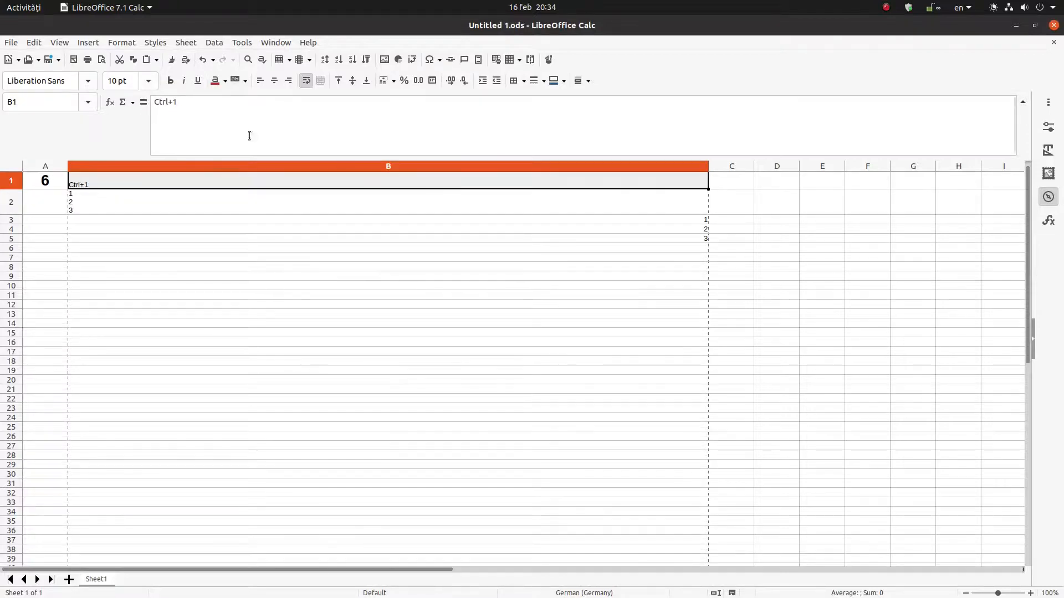
# Format the text in cell B1 as bold, 28 pt, centered horizontally and vertically
pyautogui.click(171, 81)
pyautogui.click(148, 81)
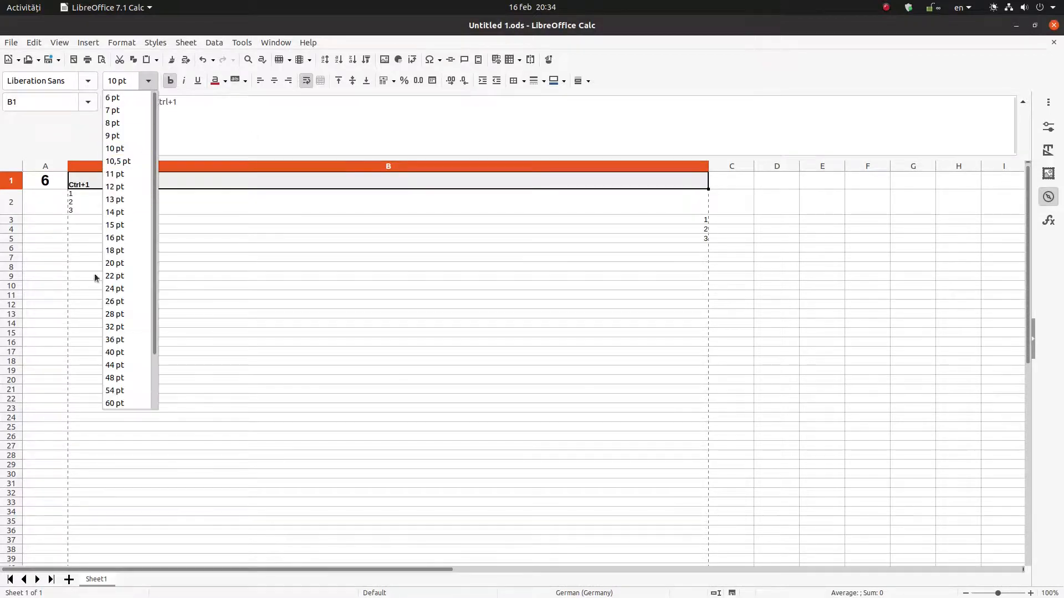
pyautogui.click(114, 313)
pyautogui.click(274, 80)
pyautogui.click(352, 81)
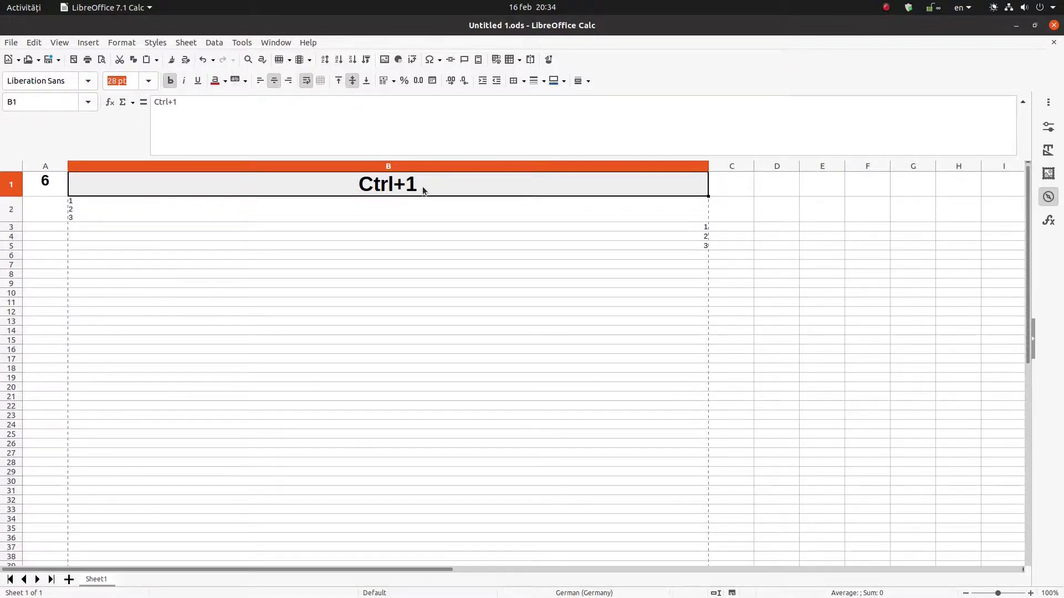
# Look through the number format categories for cell B1, including Percent, Date and Scientific, and close the cell format settings
pyautogui.hotkey('ctrl', '1')
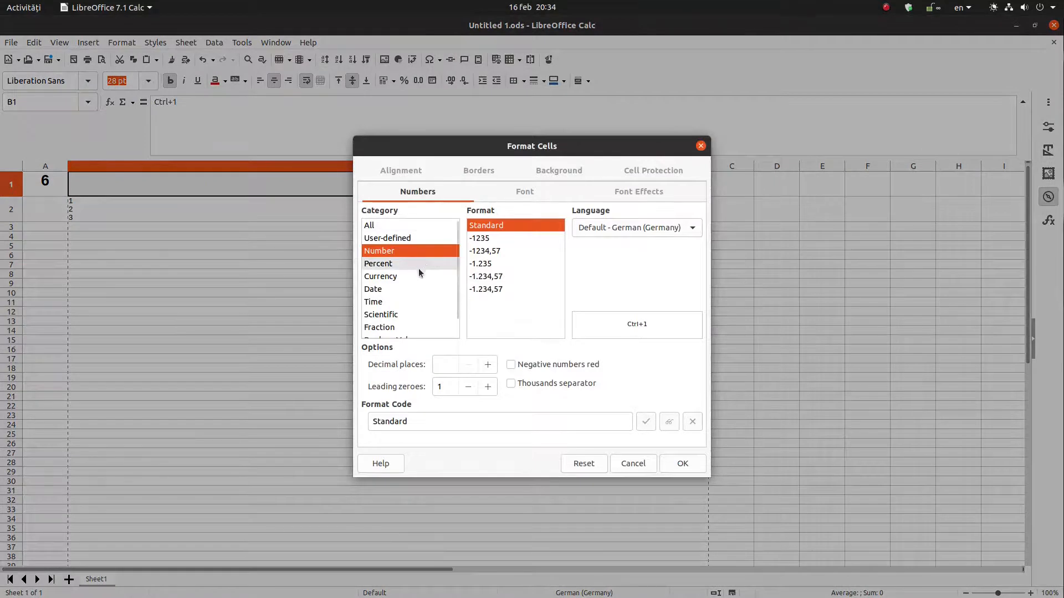
pyautogui.click(418, 268)
pyautogui.click(416, 287)
pyautogui.click(405, 315)
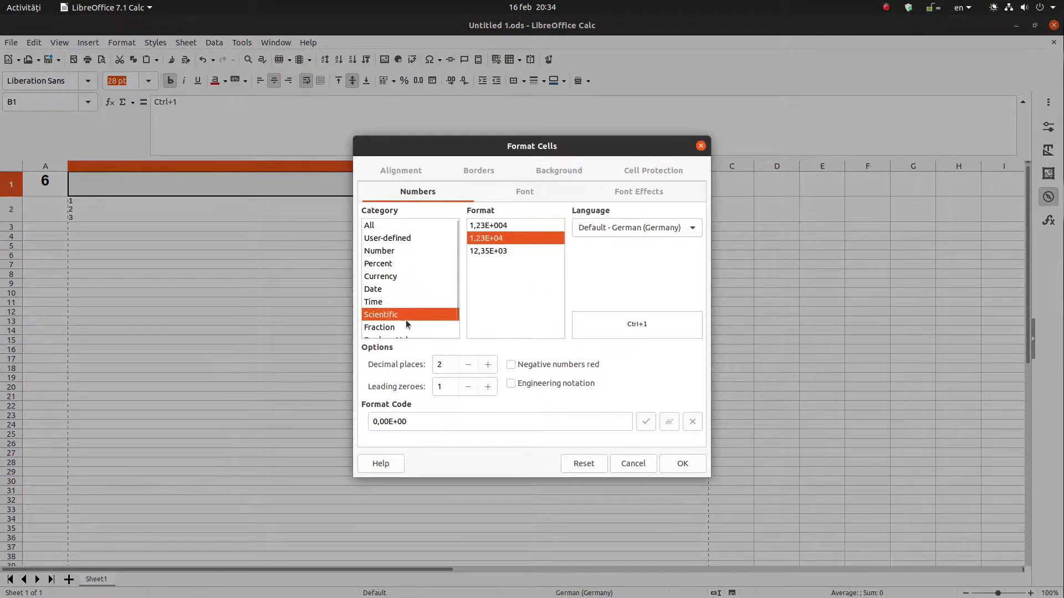
pyautogui.scroll(-2, 406, 324)
pyautogui.click(397, 331)
pyautogui.click(693, 470)
pyautogui.click(458, 201)
pyautogui.click(458, 190)
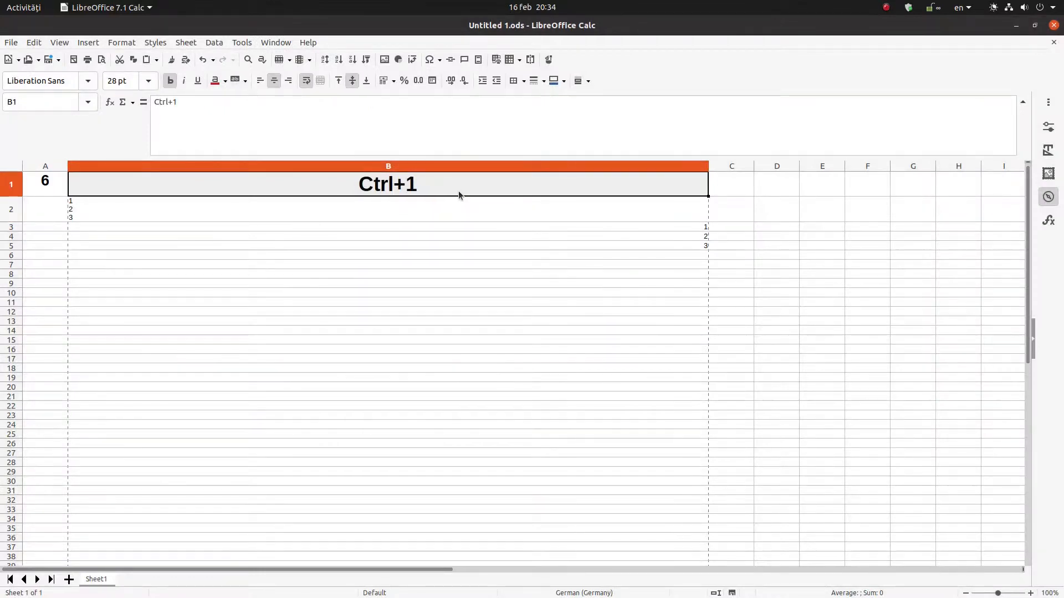
# Set cell B1's horizontal alignment to Left and rotate its text to 37 degrees
pyautogui.hotkey('ctrl', '1')
pyautogui.click(408, 171)
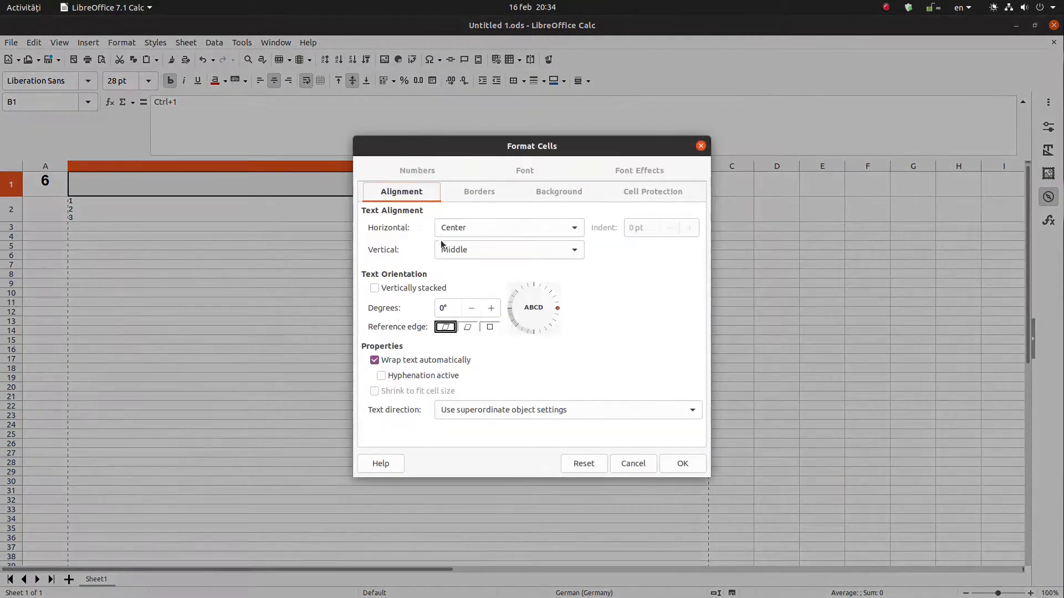
pyautogui.click(476, 227)
pyautogui.click(472, 253)
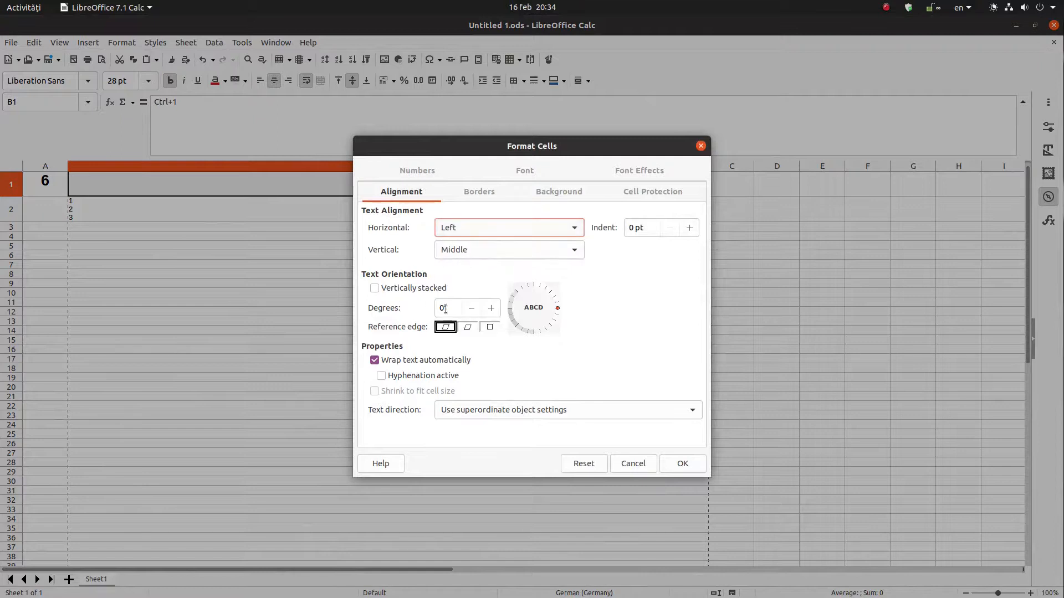
pyautogui.moveTo(557, 308); pyautogui.dragTo(554, 294)
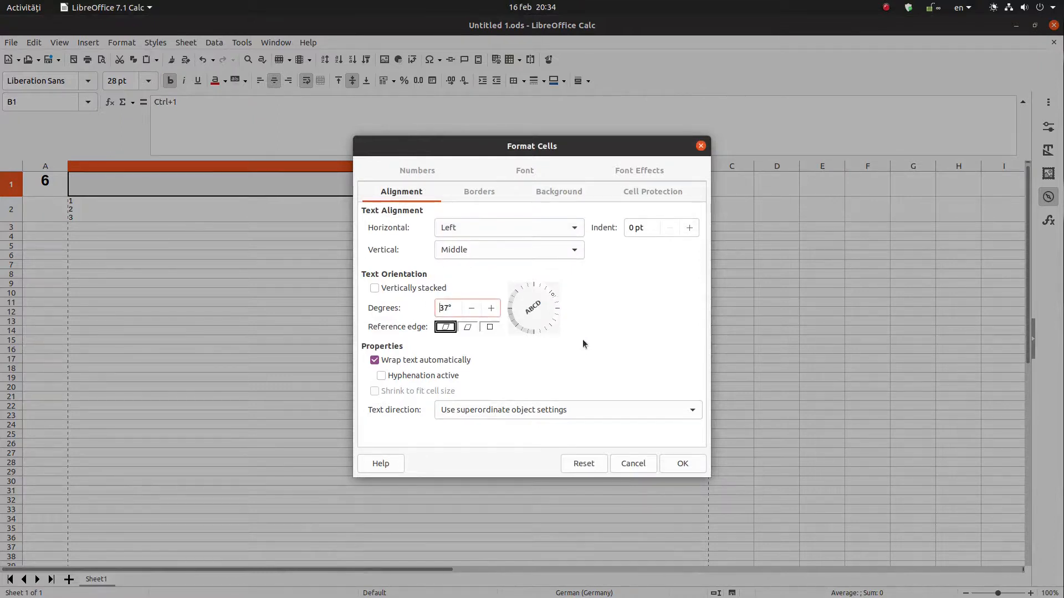
pyautogui.click(685, 462)
pyautogui.click(308, 263)
pyautogui.click(350, 194)
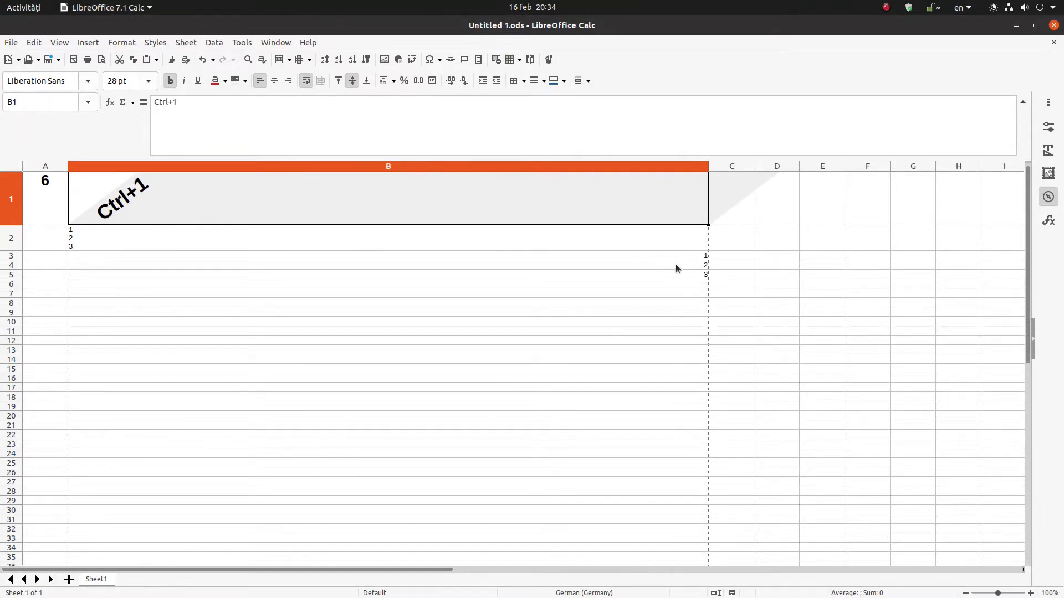
pyautogui.click(308, 42)
pyautogui.click(331, 213)
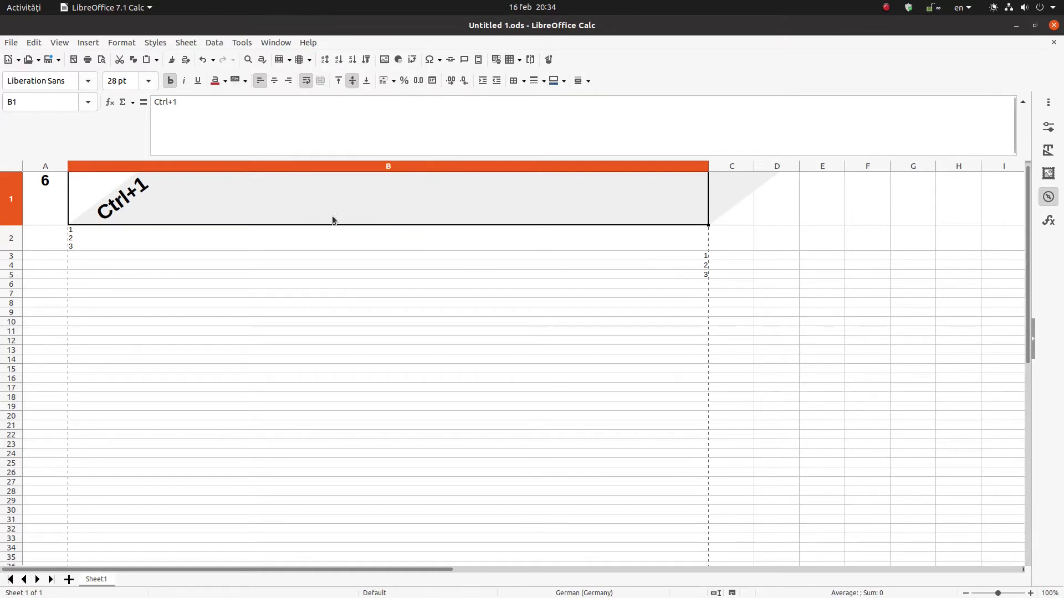